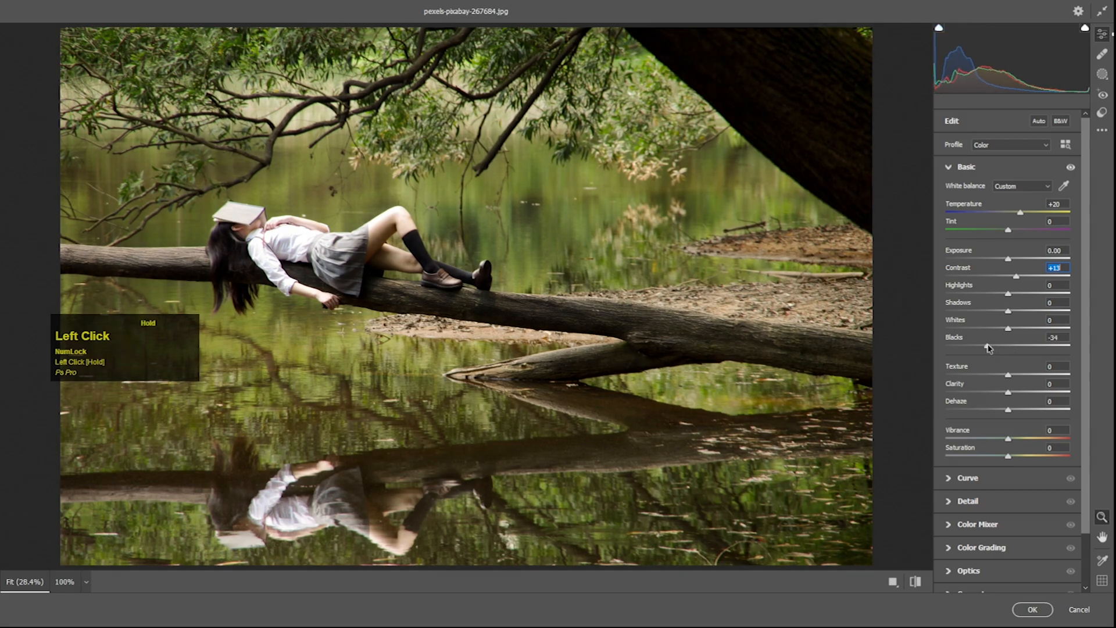
# - Set the basic adjustments to Shadows -25, Texture +13 and Dehaze +6
pyautogui.moveTo(1008, 310); pyautogui.dragTo(994, 306)
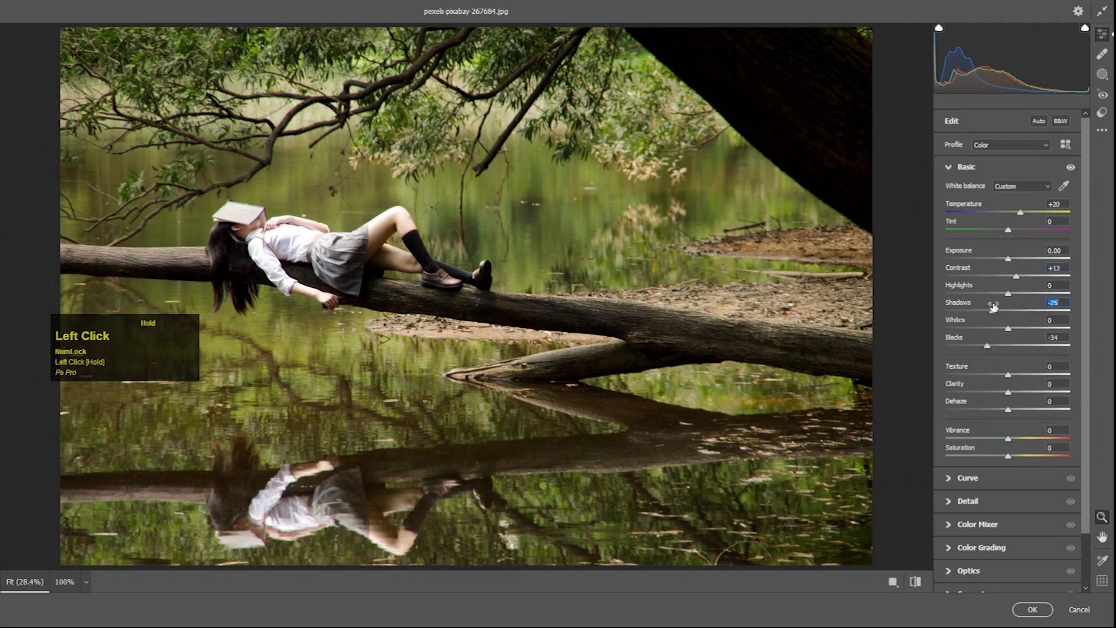
pyautogui.moveTo(1009, 375); pyautogui.dragTo(1011, 409)
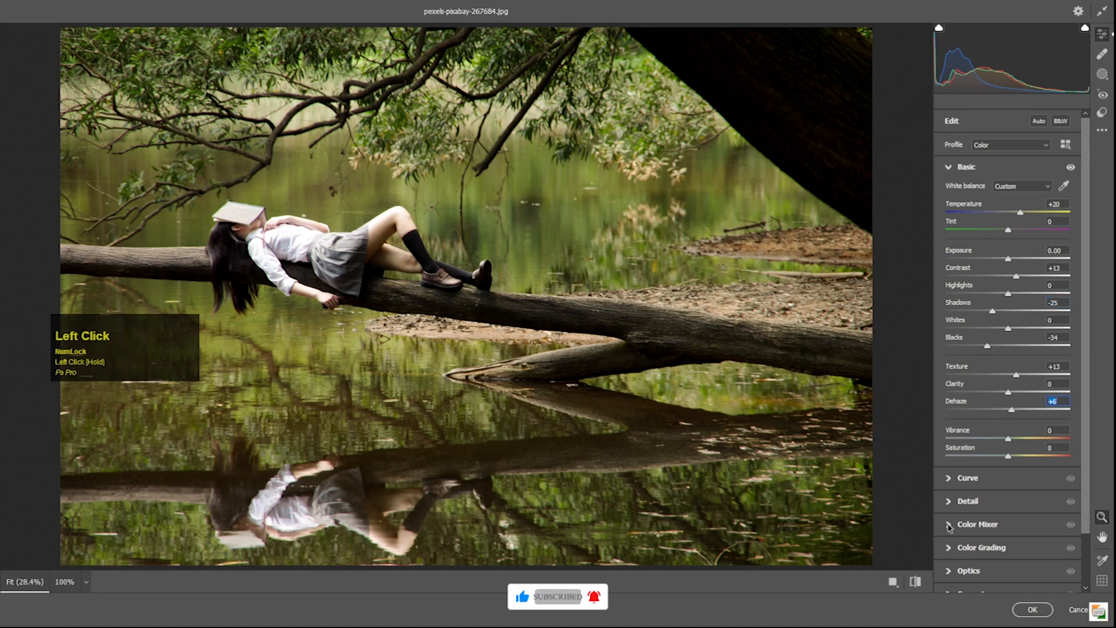
# - Lower the HSL saturation of Yellows to -35 and Greens to -56 in the Color Mixer
pyautogui.click(949, 526)
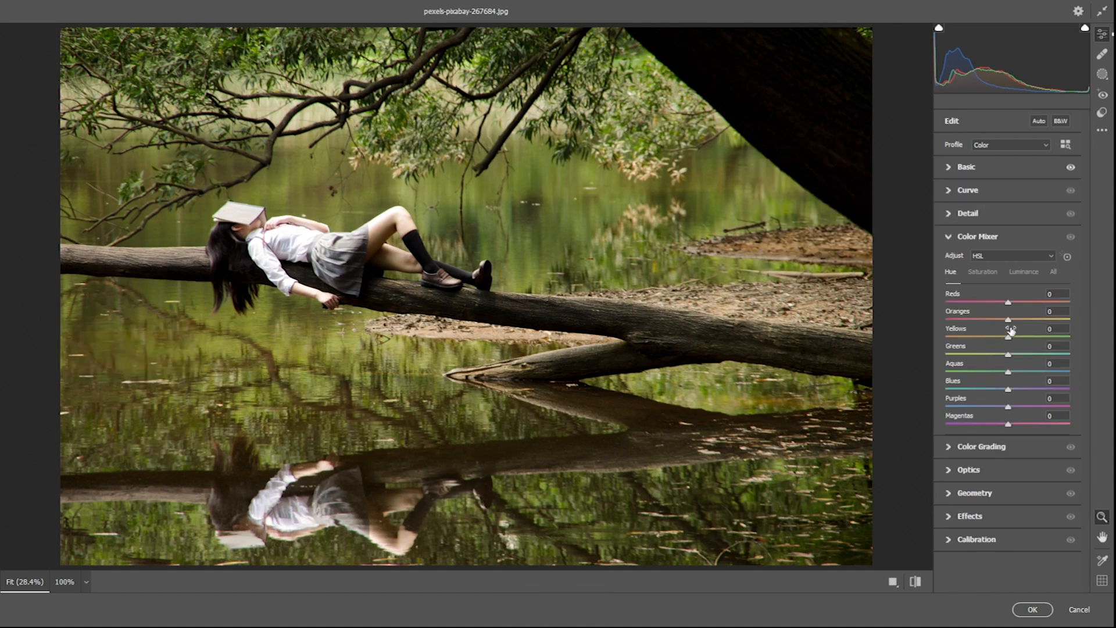
pyautogui.click(989, 273)
pyautogui.moveTo(1008, 354); pyautogui.dragTo(988, 340)
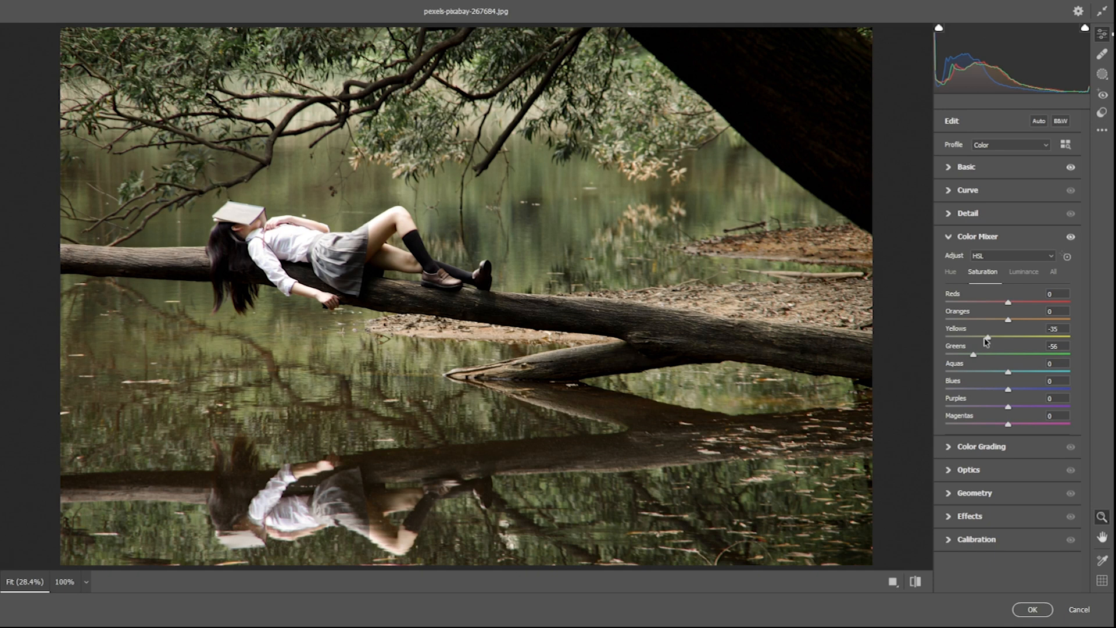
# - Shift the hue of Greens toward yellow and set the luminance of Oranges to +40 and Greens to +16
pyautogui.click(951, 273)
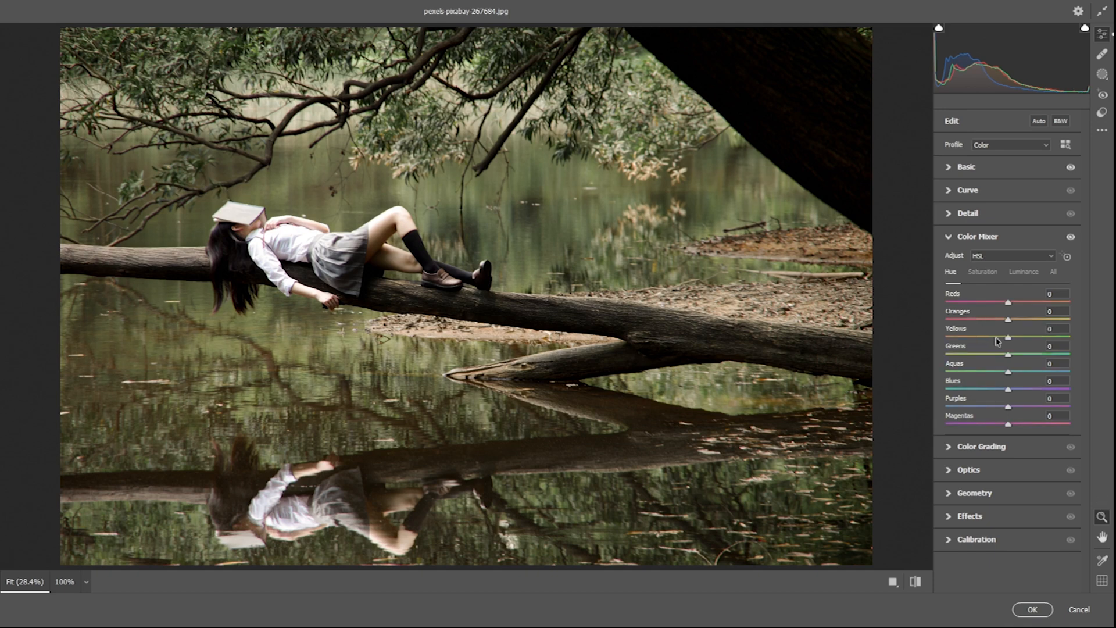
pyautogui.moveTo(1010, 354); pyautogui.dragTo(965, 355)
pyautogui.click(1021, 275)
pyautogui.moveTo(1008, 319); pyautogui.dragTo(1033, 317)
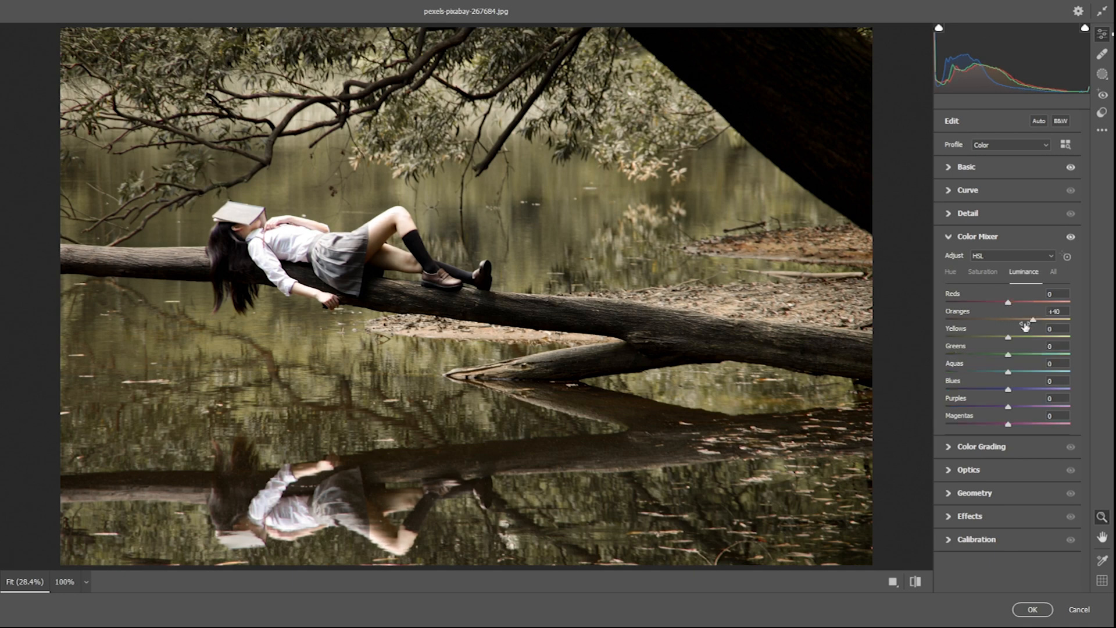
pyautogui.moveTo(1007, 354); pyautogui.dragTo(1016, 355)
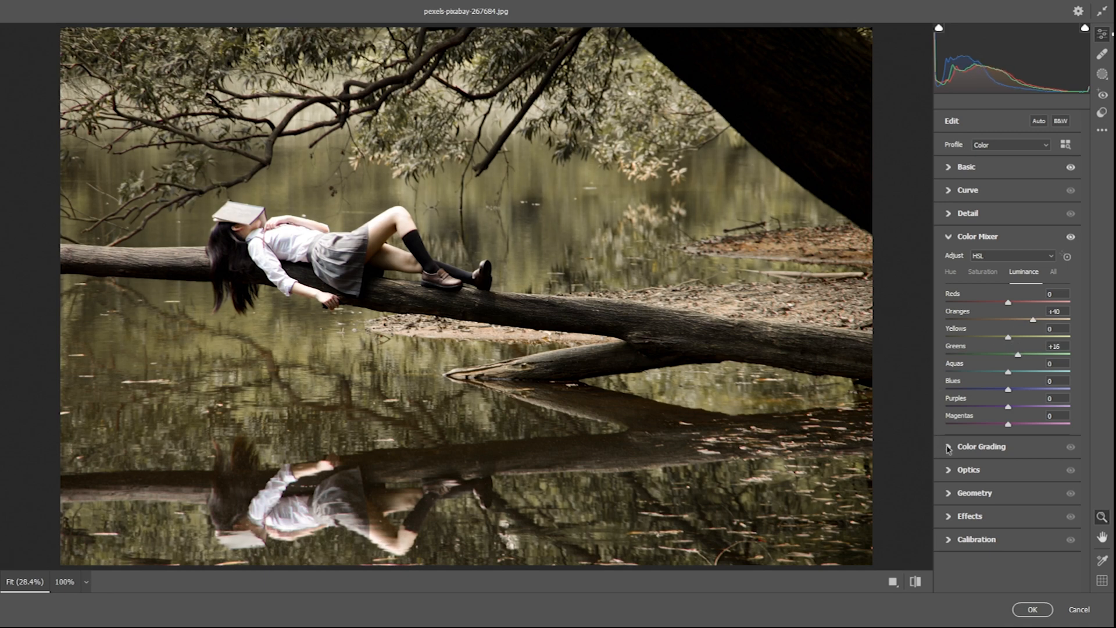
# - Grade the midtones to a warm orange with hue 28, saturation 44 and luminance 49
pyautogui.click(950, 447)
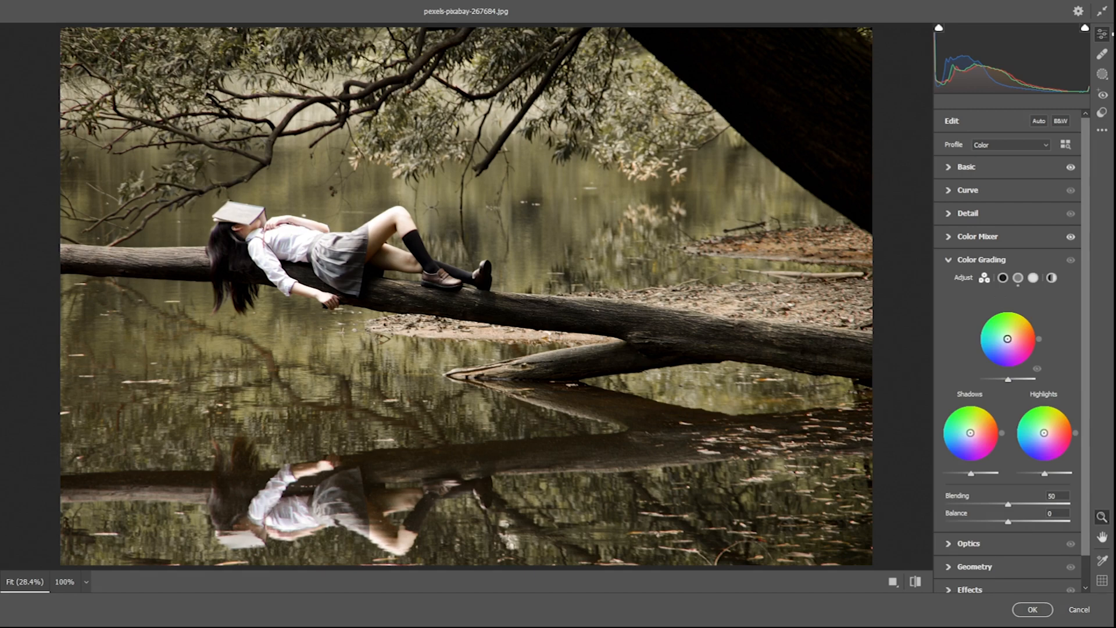
pyautogui.moveTo(1008, 339); pyautogui.dragTo(1016, 334)
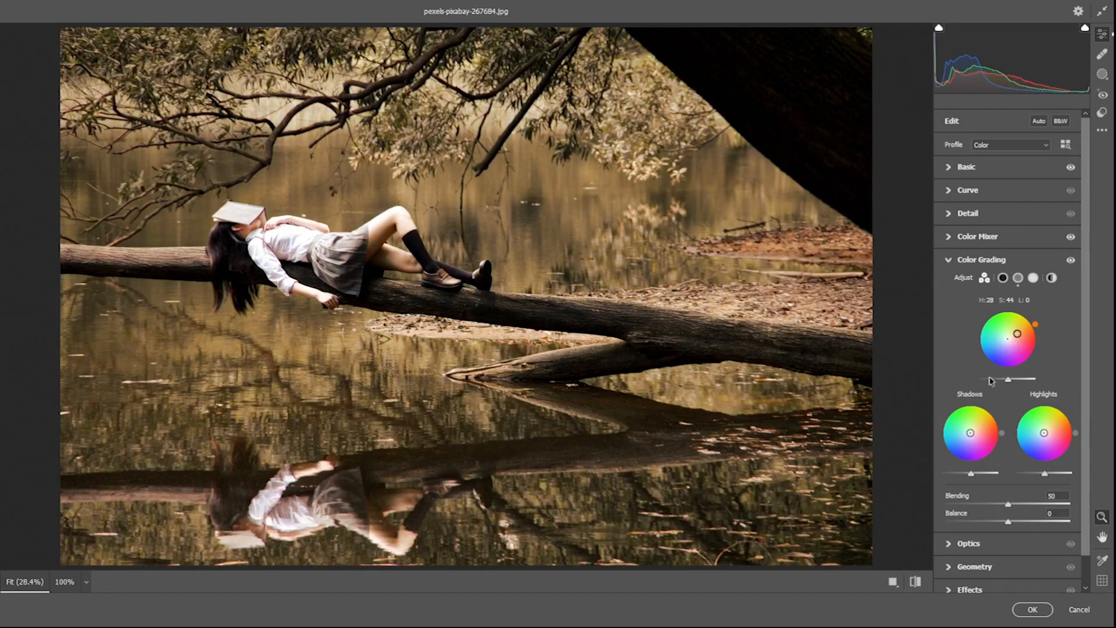
pyautogui.moveTo(1008, 382)
pyautogui.mouseDown()
pyautogui.moveTo(996, 381)
pyautogui.moveTo(1021, 380)
pyautogui.mouseUp()
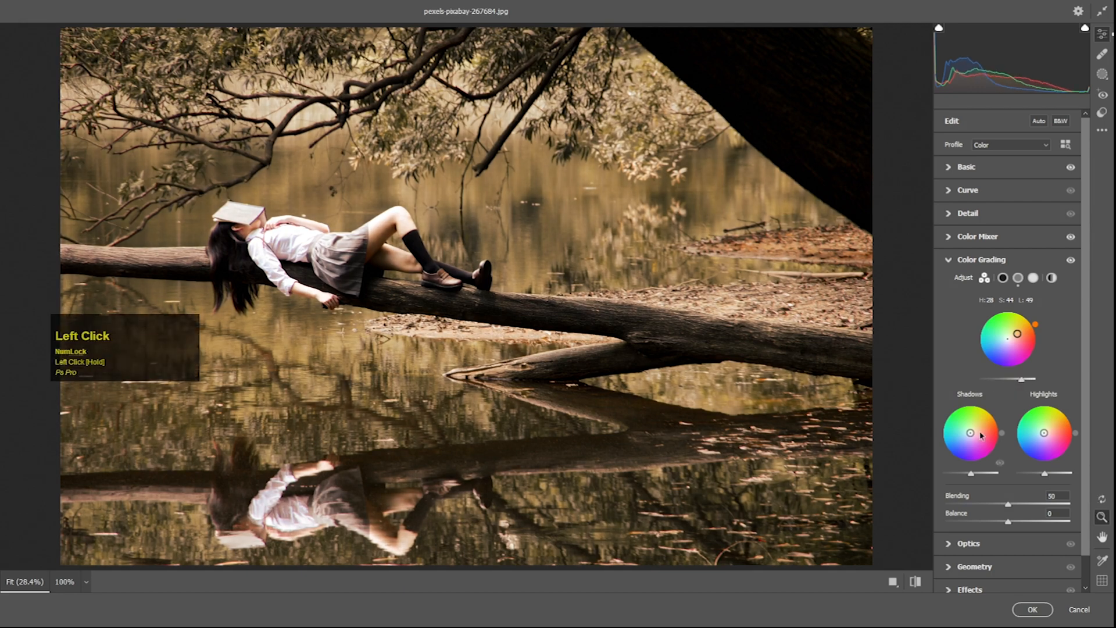
# - Grade the shadows to a subtle orange with hue 28, saturation 21 and luminance -20
pyautogui.moveTo(974, 433); pyautogui.dragTo(978, 428)
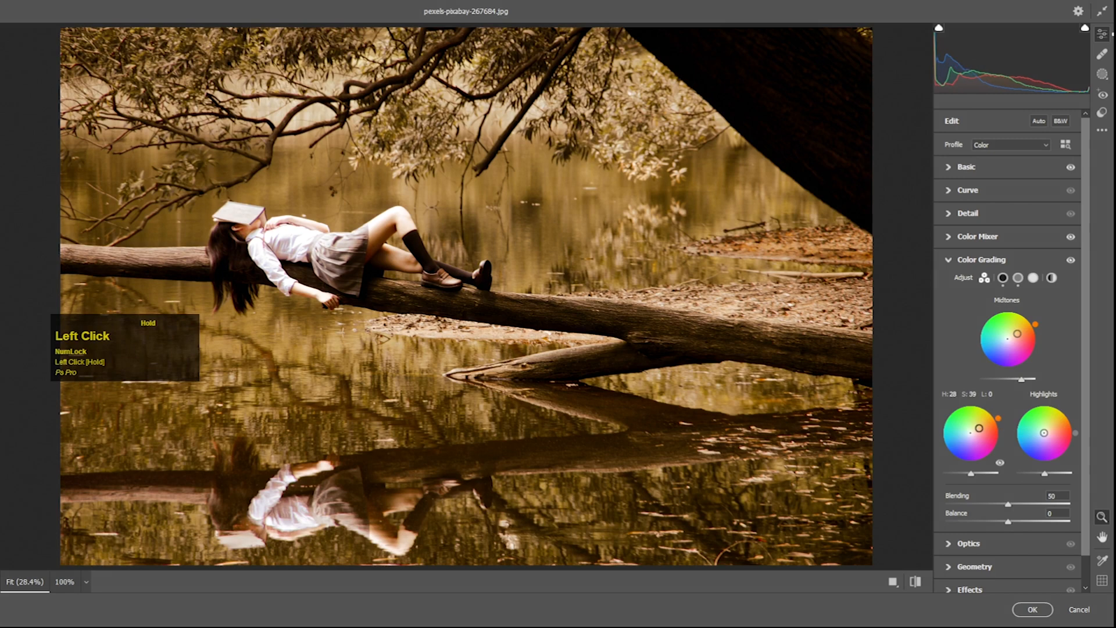
pyautogui.moveTo(964, 476); pyautogui.dragTo(965, 476)
pyautogui.moveTo(978, 428); pyautogui.dragTo(974, 430)
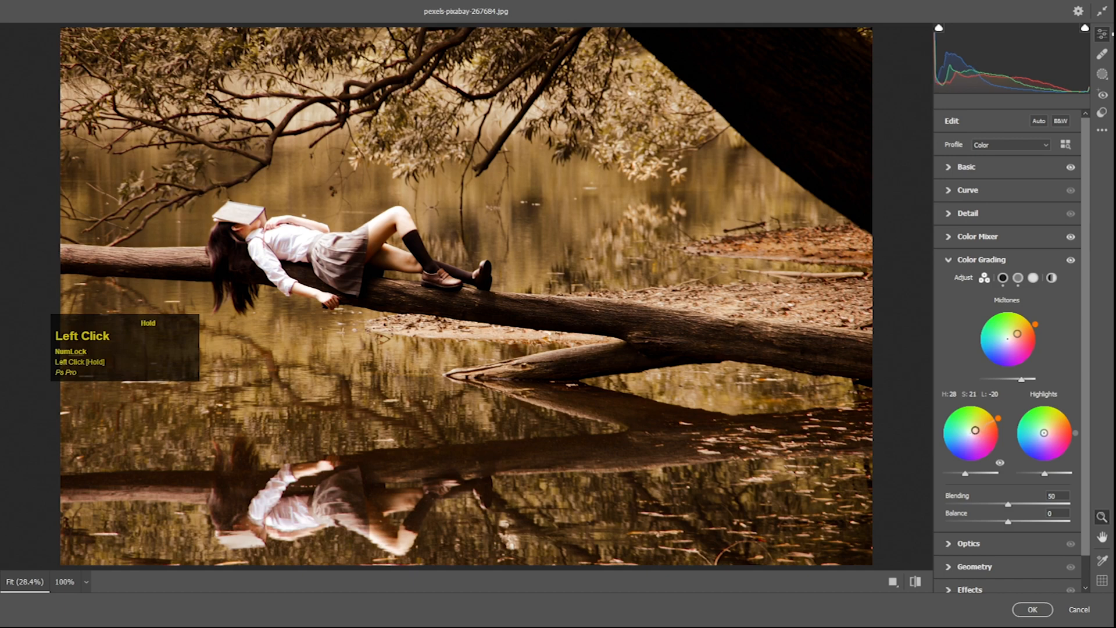
# - Grade the highlights with hue 7, saturation 36 and lowered luminance, and set Blending to 65 and Balance to -47
pyautogui.moveTo(1043, 434); pyautogui.dragTo(1058, 430)
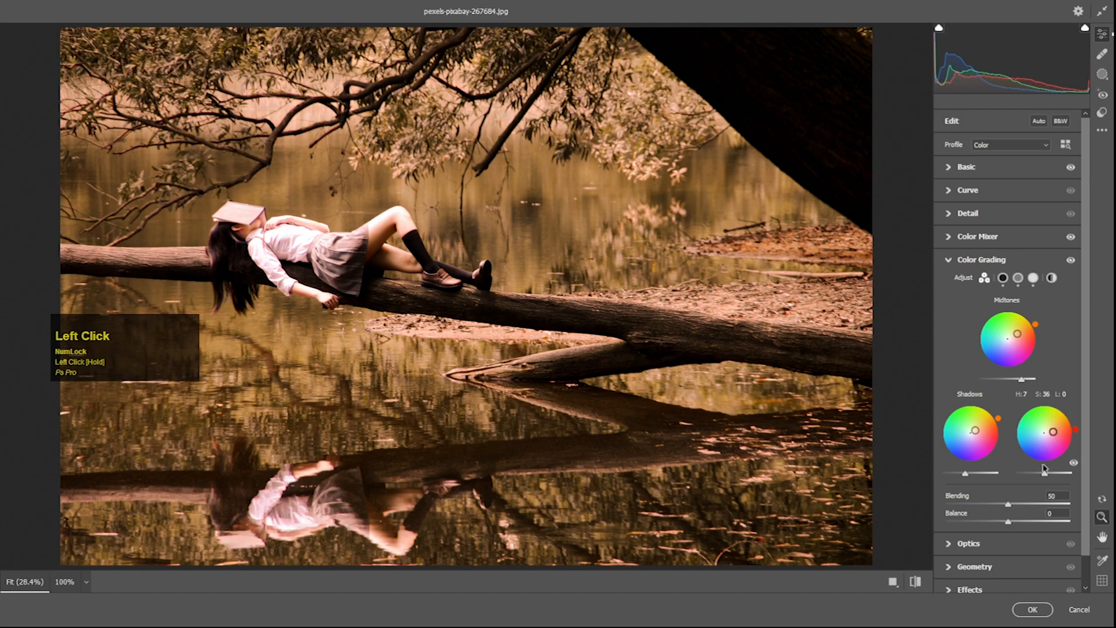
pyautogui.moveTo(1044, 474); pyautogui.dragTo(991, 523)
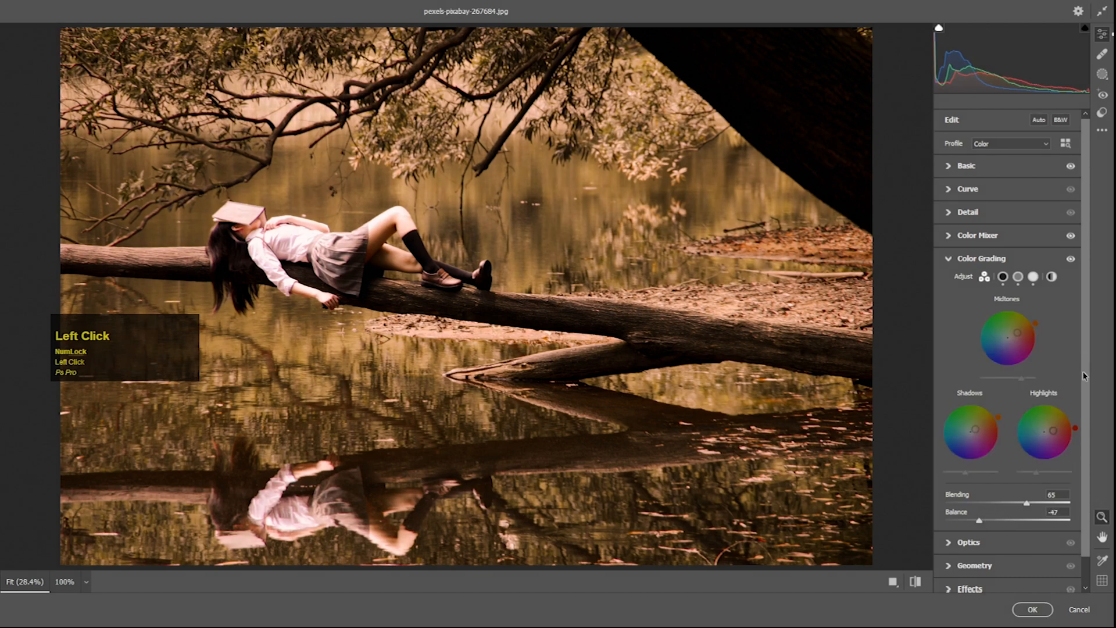
# - Calibrate Red Primary to hue +21, saturation -19, Green Primary to hue +33, saturation +36, and Blue Primary to hue -45 with raised saturation
pyautogui.scroll(-1, 1079, 411)
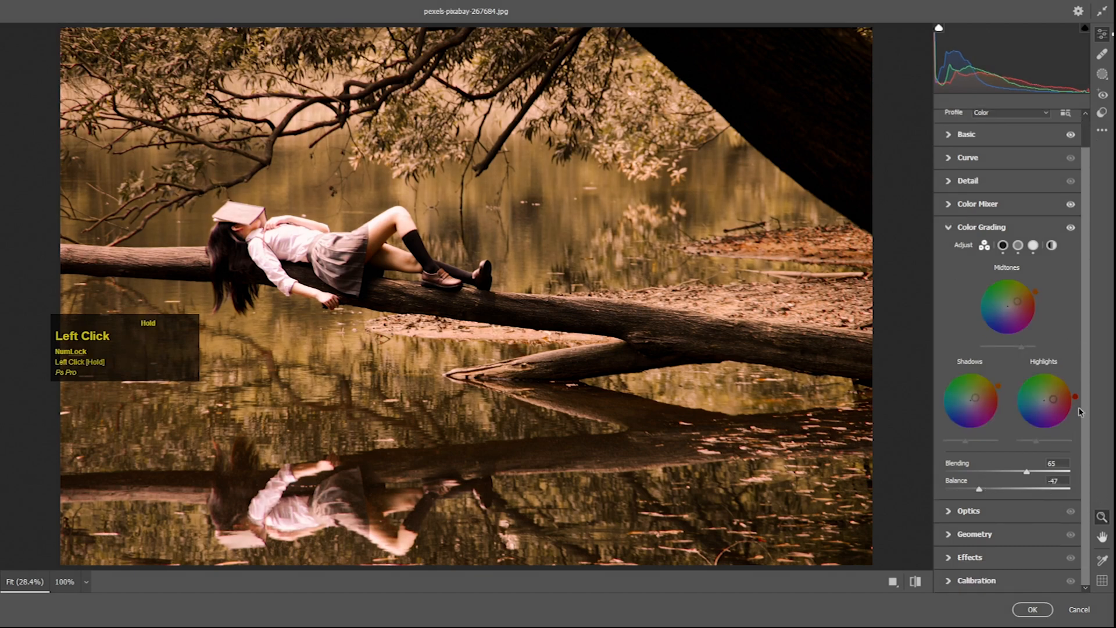
pyautogui.click(949, 581)
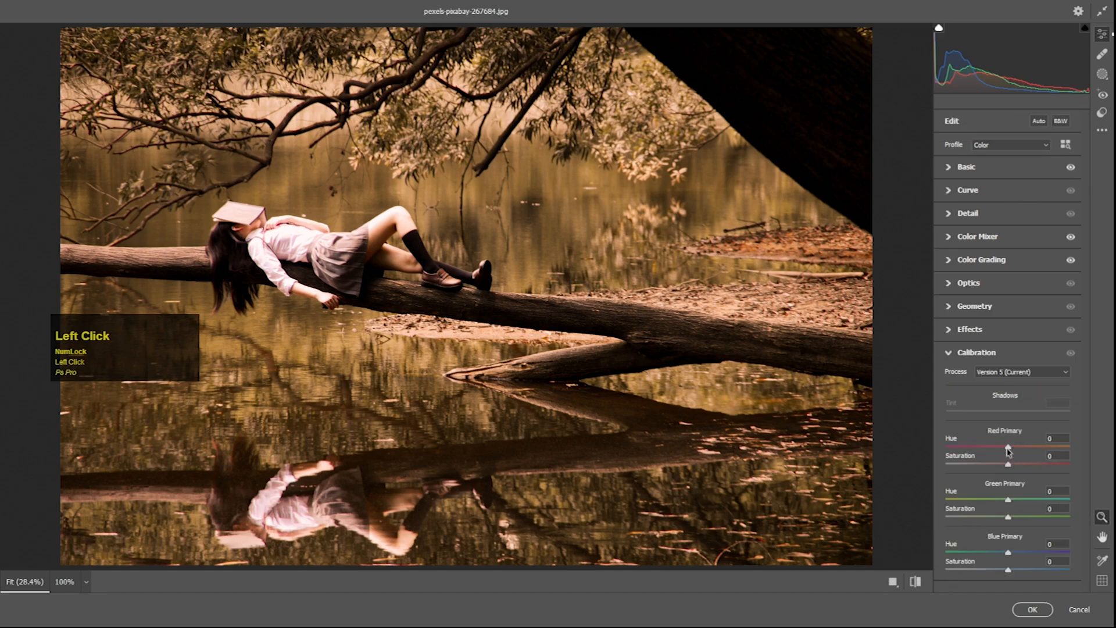
pyautogui.moveTo(1007, 449); pyautogui.dragTo(1028, 571)
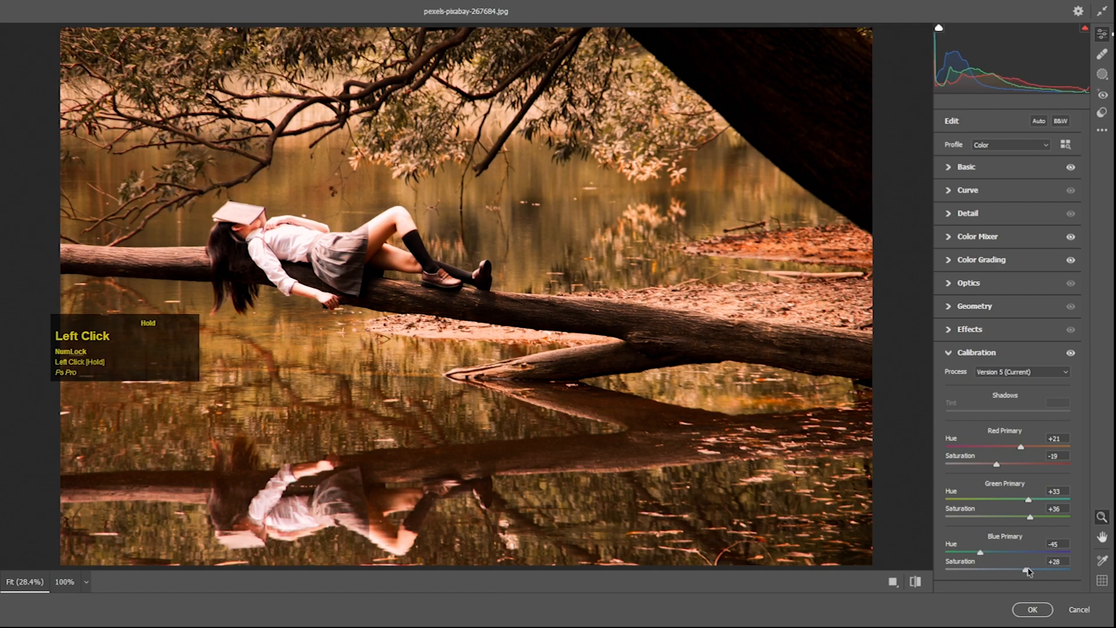
pyautogui.moveTo(1021, 572); pyautogui.dragTo(1020, 571)
pyautogui.click(949, 354)
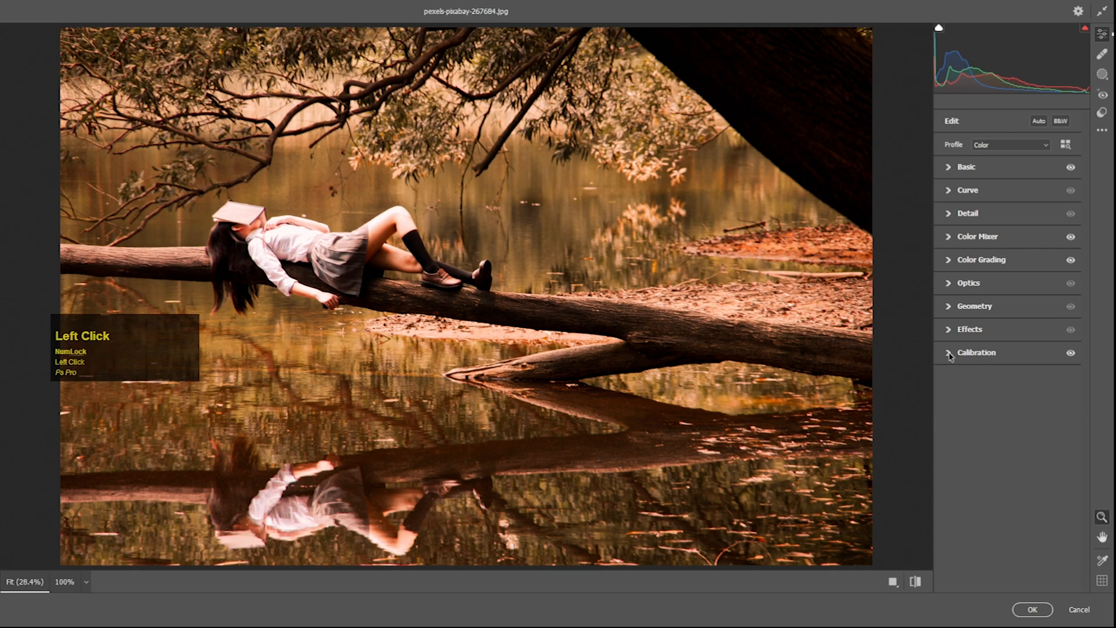
# - Add vignetting of -4 and a small amount of sharpening to the photo
pyautogui.click(951, 330)
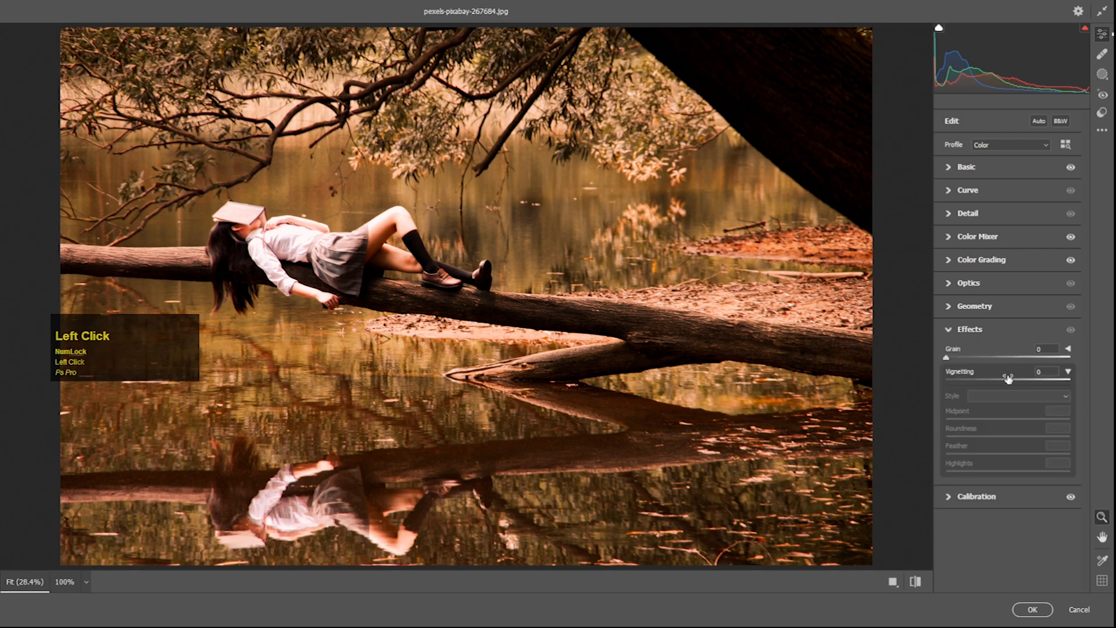
pyautogui.moveTo(1008, 382)
pyautogui.mouseDown()
pyautogui.moveTo(994, 382)
pyautogui.moveTo(1006, 382)
pyautogui.mouseUp()
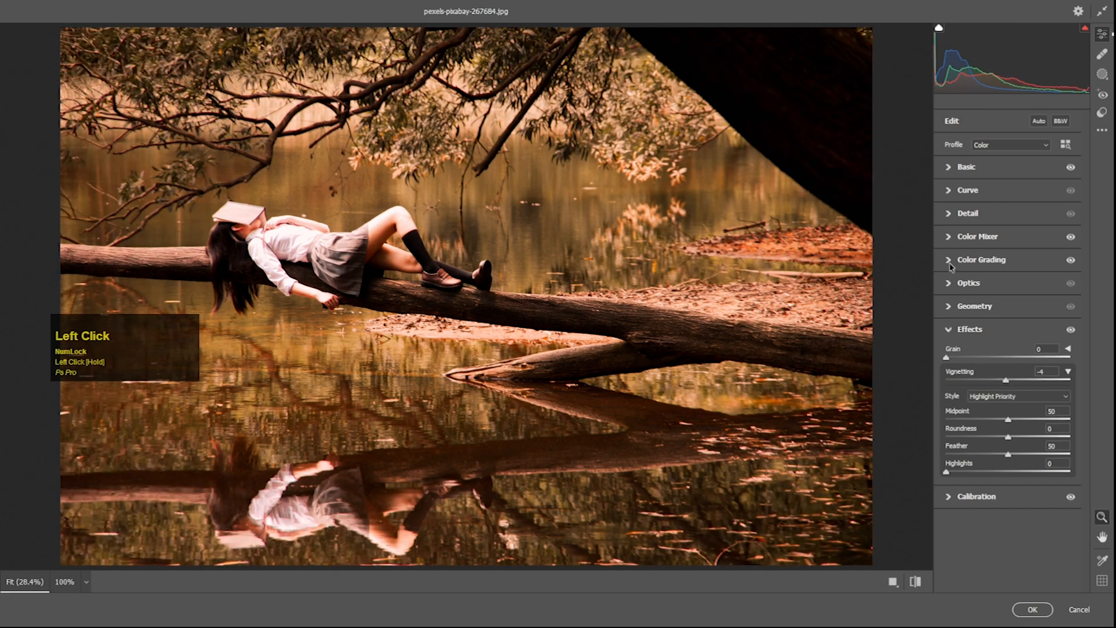
pyautogui.click(948, 214)
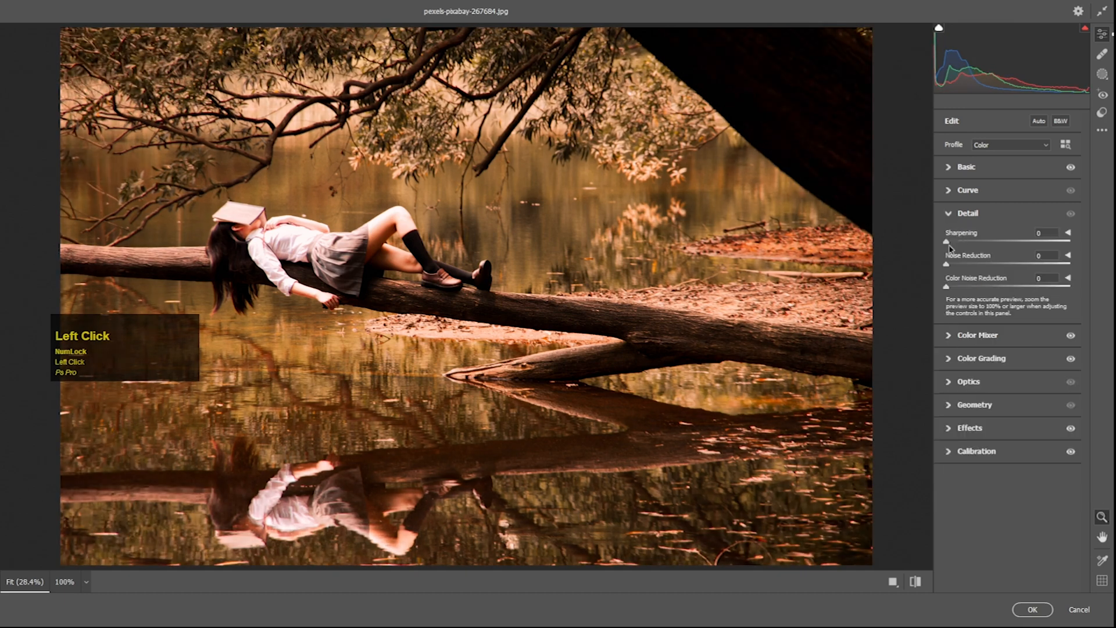
pyautogui.moveTo(947, 246); pyautogui.dragTo(963, 247)
pyautogui.moveTo(969, 247); pyautogui.dragTo(968, 245)
pyautogui.click(949, 215)
# - Add a slightly raised highlight point and a shadow point at input 76, output 74 to the point curve, and apply the filter
pyautogui.click(950, 191)
pyautogui.moveTo(1037, 255); pyautogui.dragTo(1036, 254)
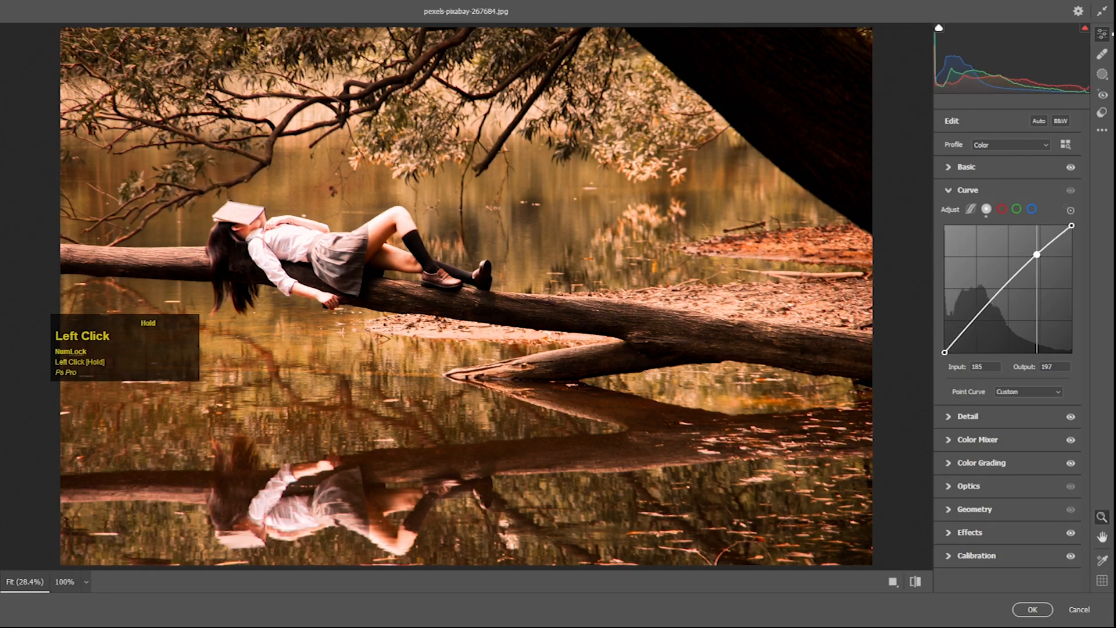
pyautogui.moveTo(984, 309); pyautogui.dragTo(982, 315)
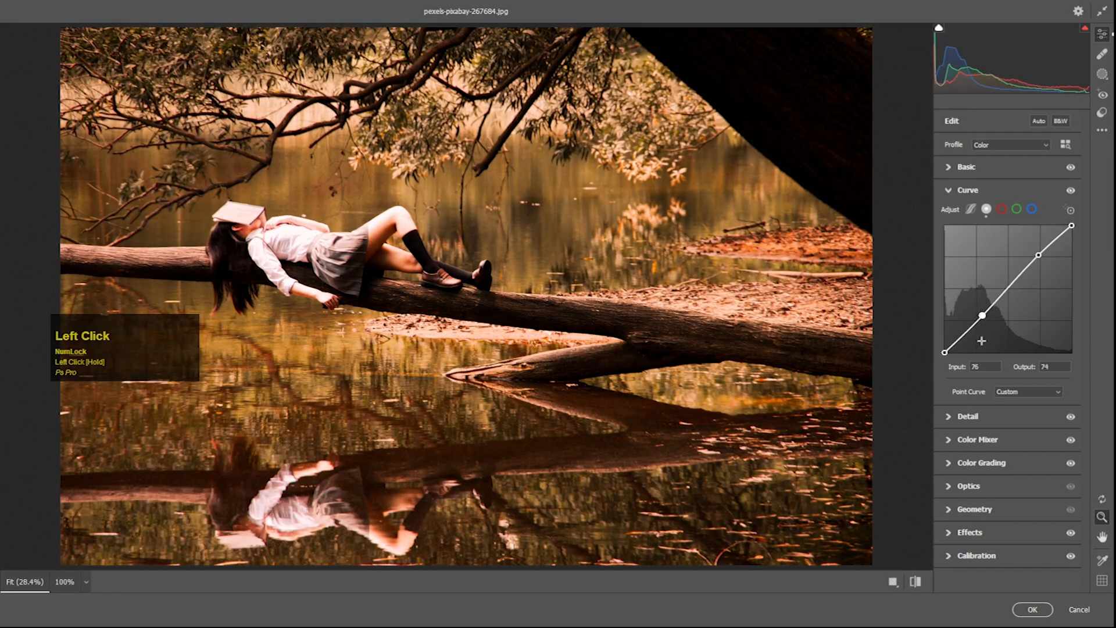
pyautogui.click(1032, 621)
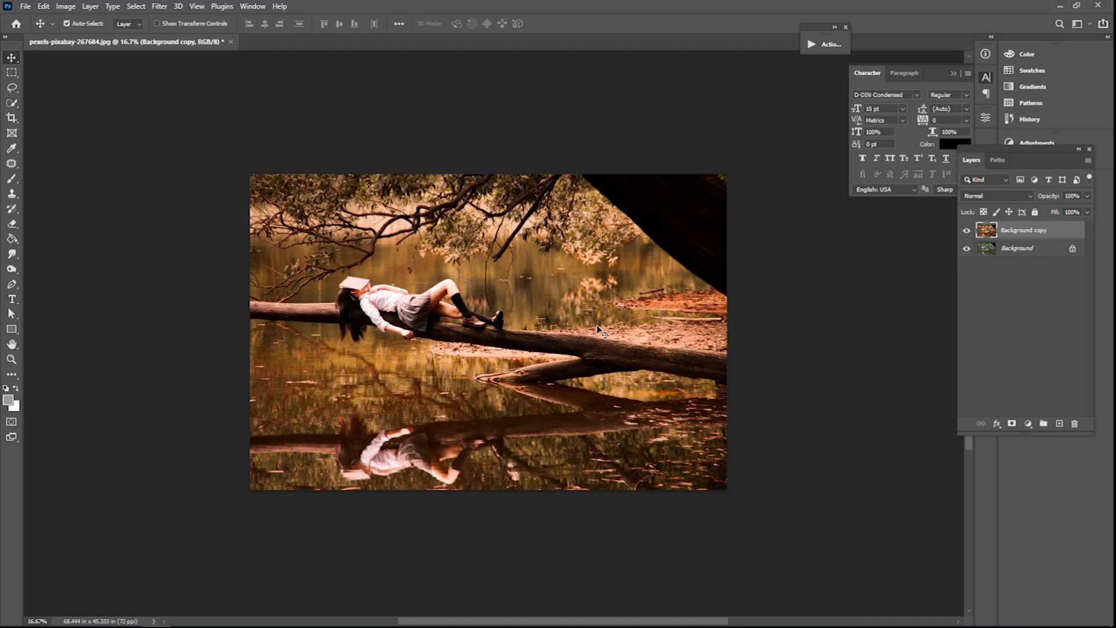
# - Compare the graded Background copy layer with the original by toggling its visibility, and duplicate the layer
pyautogui.click(966, 231)
pyautogui.click(967, 231)
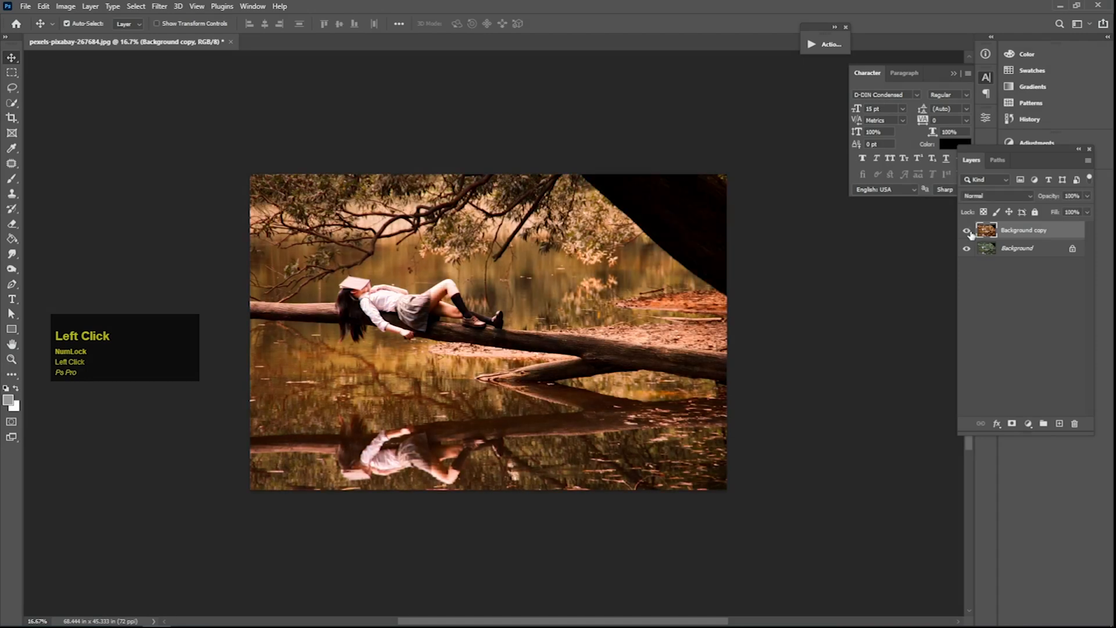
pyautogui.moveTo(1028, 231); pyautogui.dragTo(1069, 419)
# - Open the Camera Raw Filter on the Background copy 2 layer and create a mask that selects the background
pyautogui.click(158, 8)
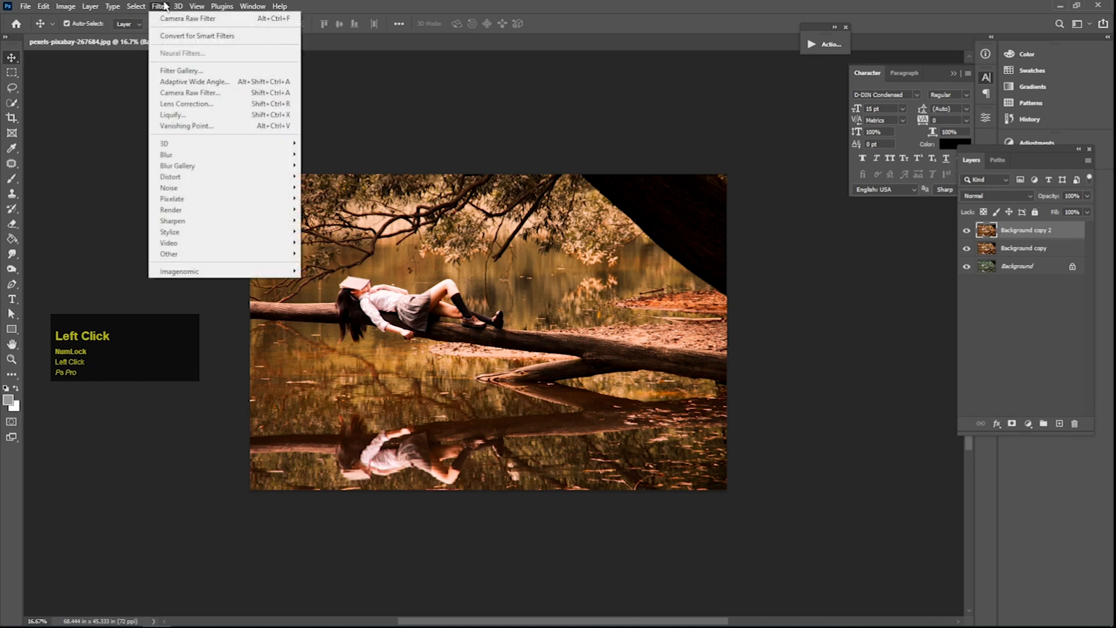
pyautogui.click(182, 95)
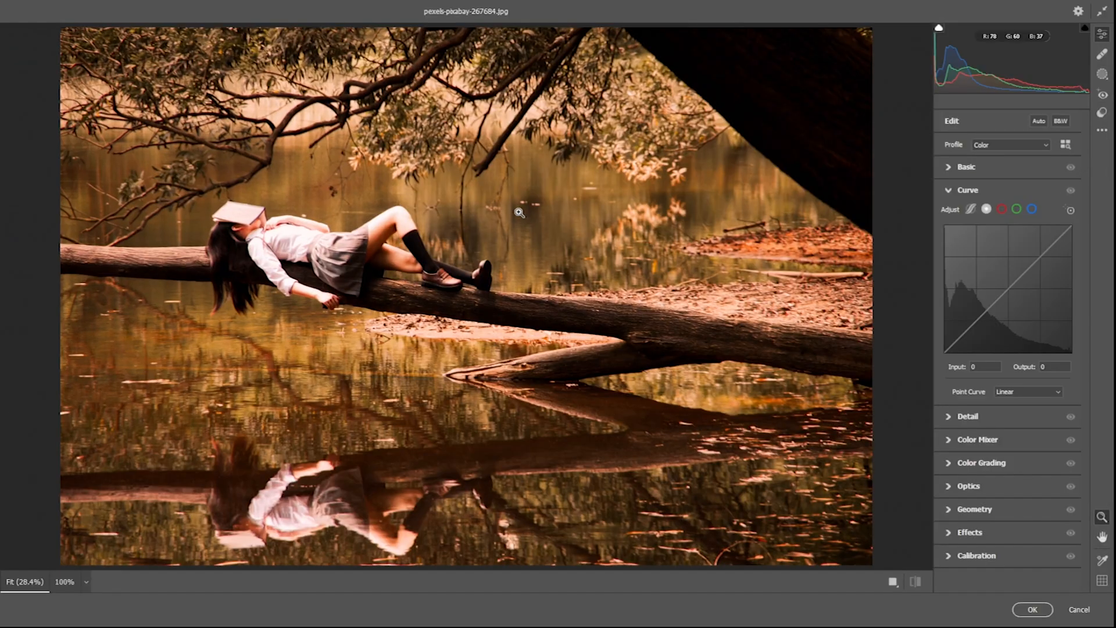
pyautogui.click(1099, 75)
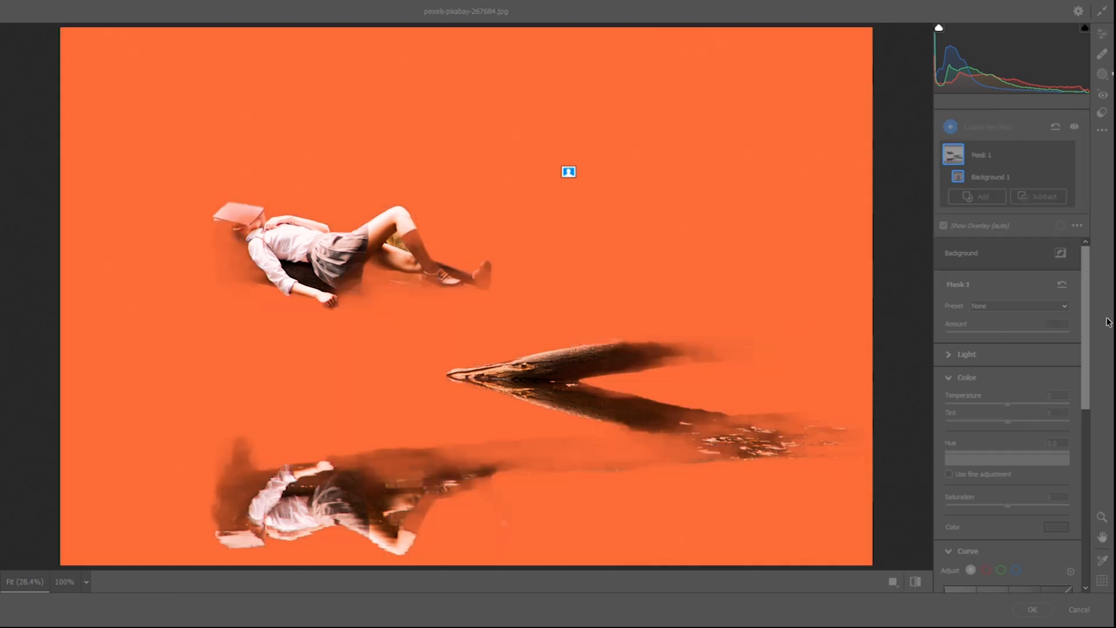
# - Shift the background mask's hue to about -14 for a redder scene
pyautogui.moveTo(1087, 335); pyautogui.dragTo(1087, 355)
pyautogui.moveTo(1005, 414)
pyautogui.mouseDown()
pyautogui.moveTo(996, 417)
pyautogui.moveTo(1018, 416)
pyautogui.moveTo(1004, 416)
pyautogui.mouseUp()
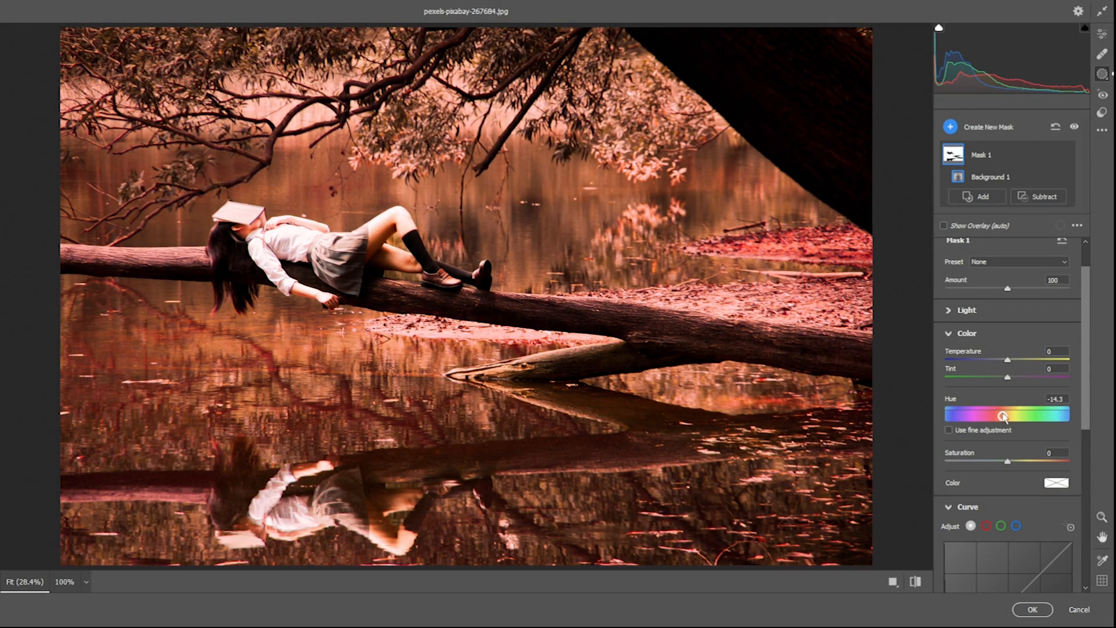
pyautogui.moveTo(1003, 416); pyautogui.dragTo(1003, 416)
# - Set the background mask's Texture to -37, Clarity to -49 and Dehaze to +17, and apply the filter
pyautogui.scroll(-10, 1087, 369)
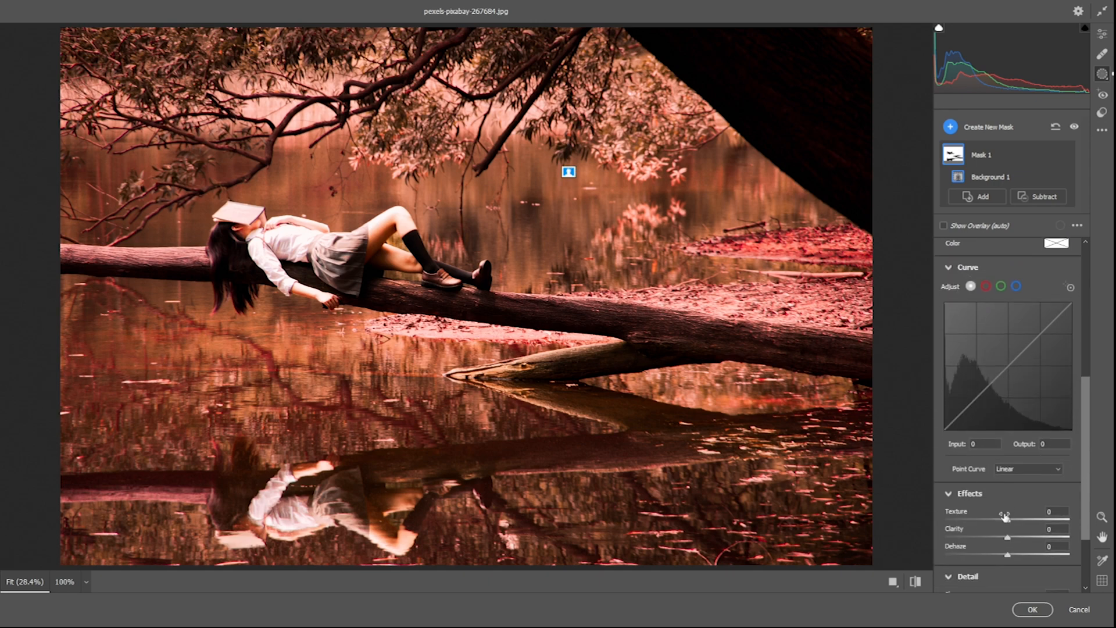
pyautogui.moveTo(1006, 519); pyautogui.dragTo(1015, 549)
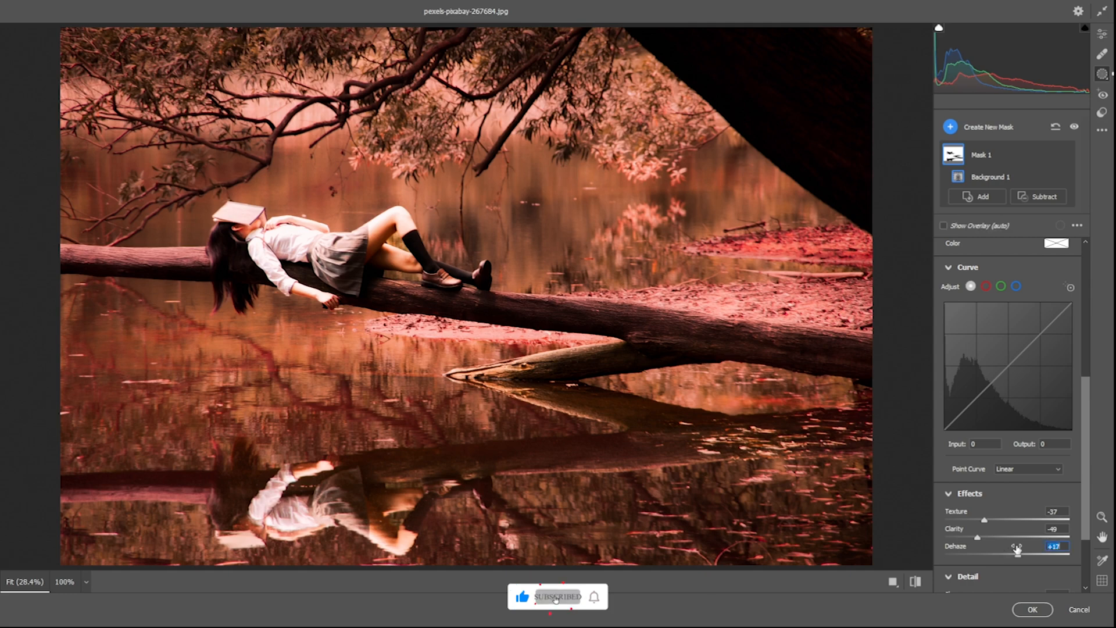
pyautogui.click(1032, 610)
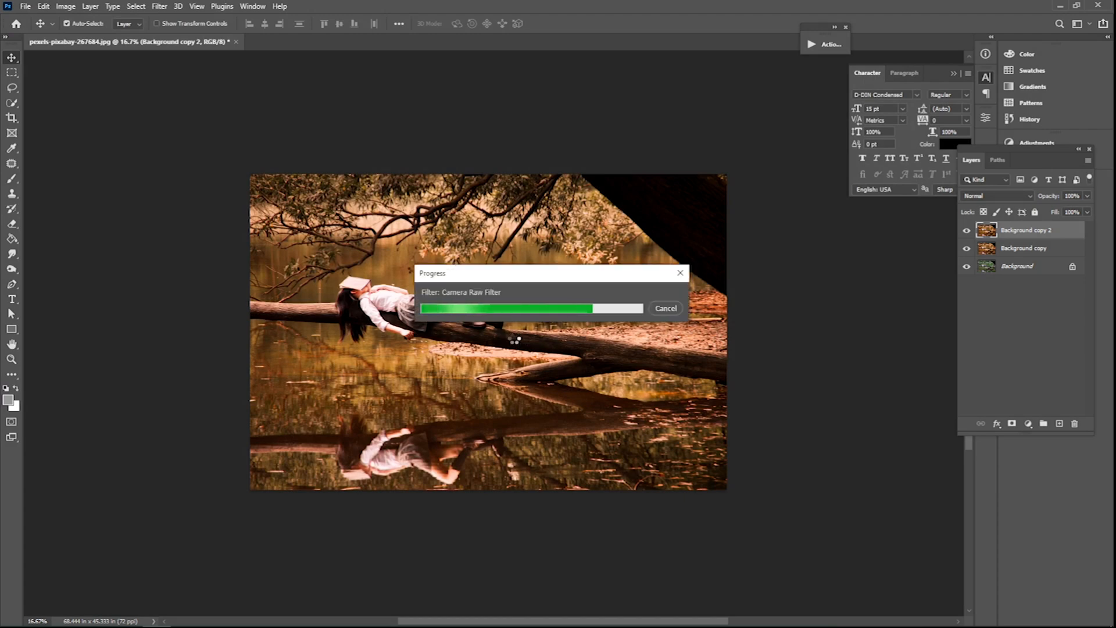
# - Compare the image with and without the Background copy 2 layer by toggling its visibility
pyautogui.press('space')
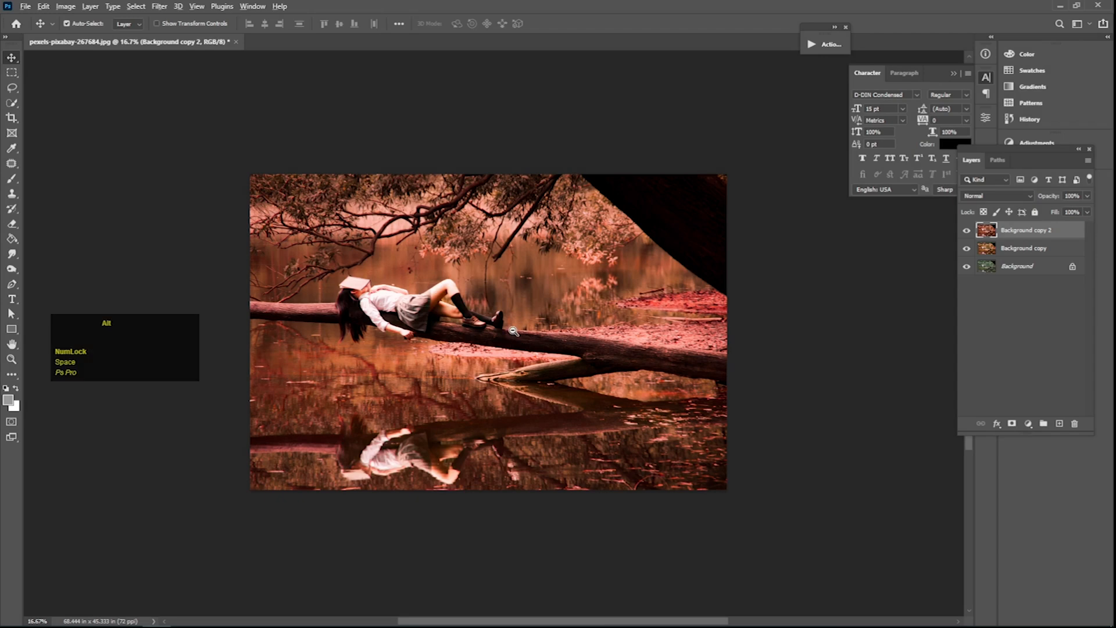
pyautogui.click(966, 230)
pyautogui.click(966, 231)
pyautogui.click(966, 231)
pyautogui.click(965, 231)
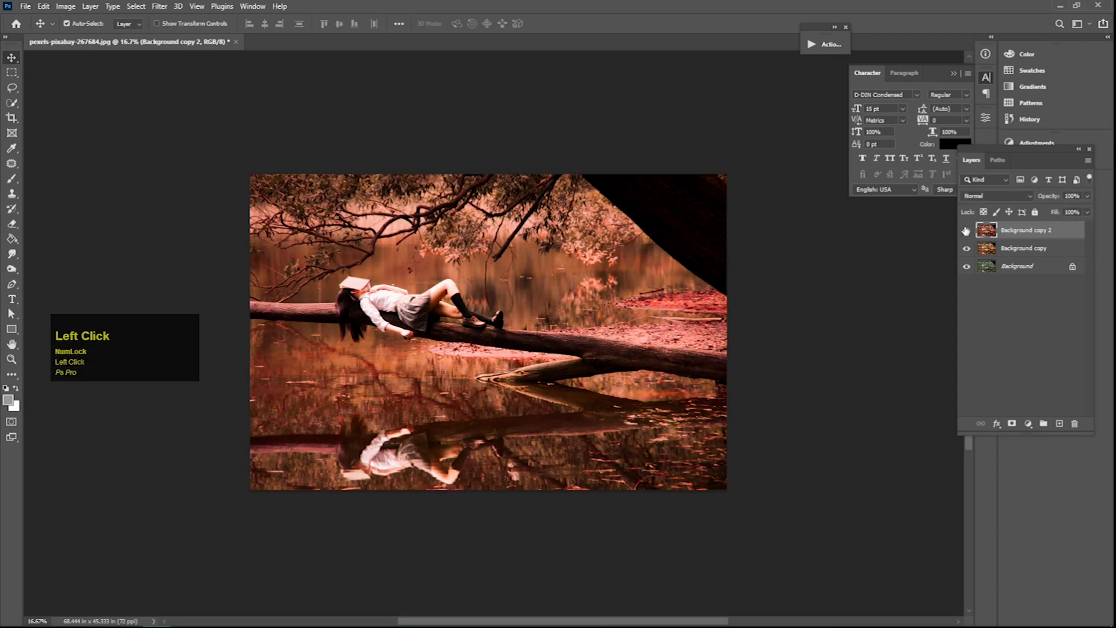
# - Add a Gradient Fill layer above Background copy 2 with the Radial style and Reverse turned on
pyautogui.click(1027, 424)
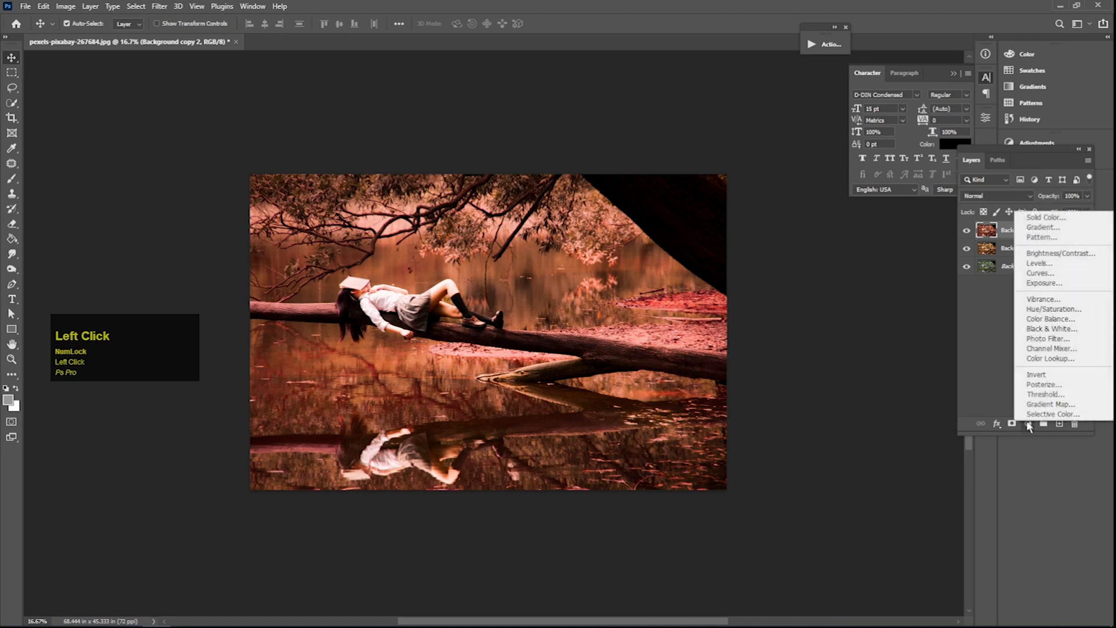
pyautogui.click(1031, 228)
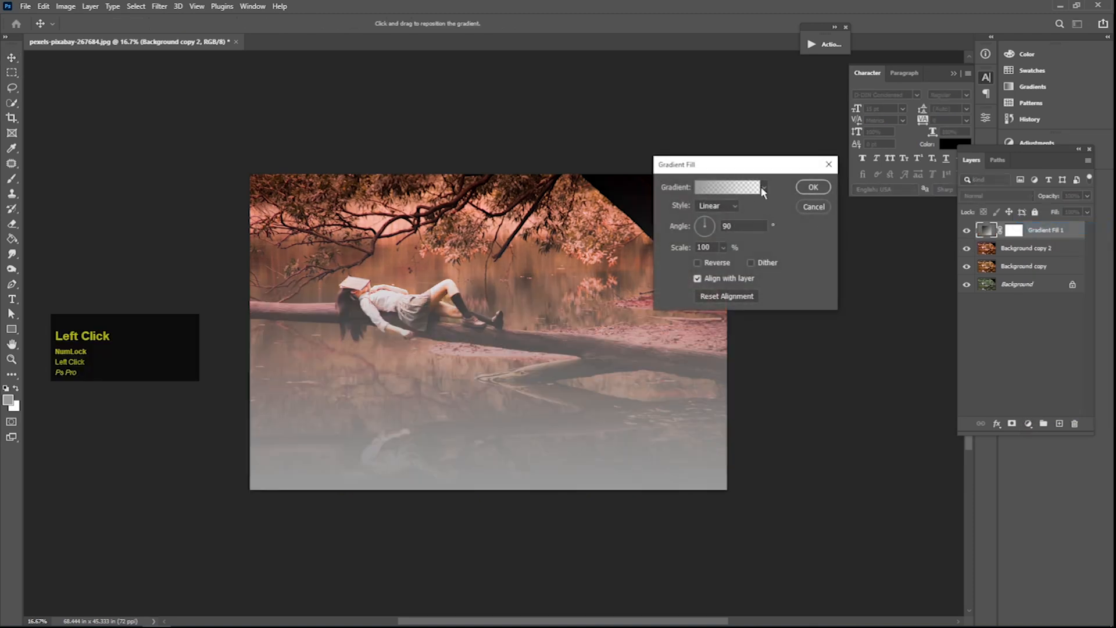
pyautogui.click(726, 203)
pyautogui.click(717, 227)
pyautogui.click(697, 263)
# - Change the gradient's starting colour stop to black (000000), move the gradient's clear centre onto the reclining woman, and apply the fill
pyautogui.click(765, 186)
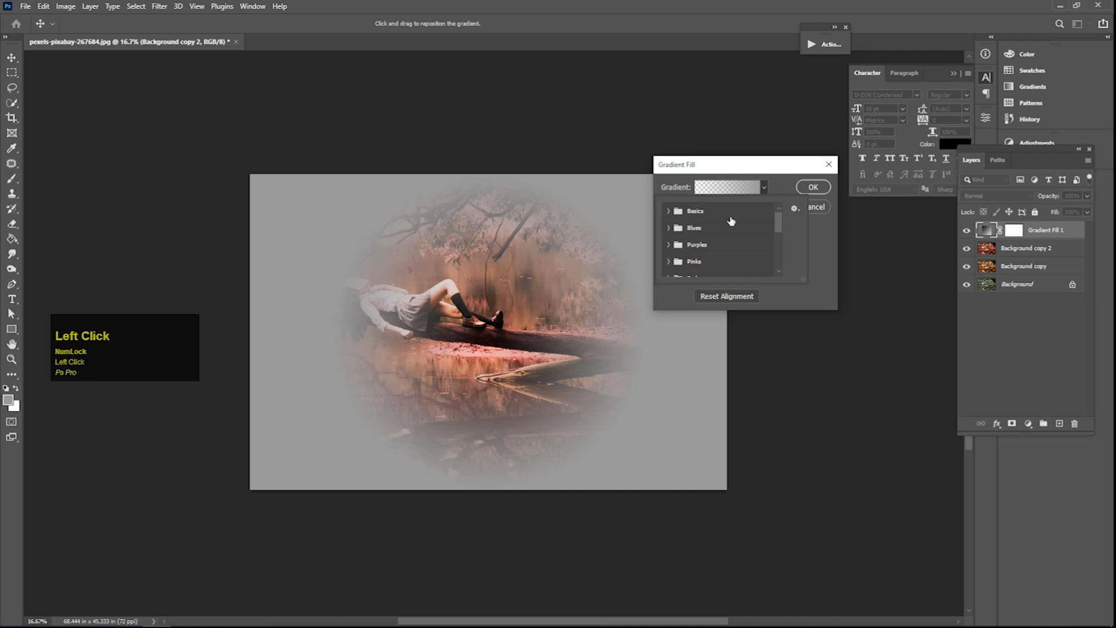
pyautogui.click(731, 187)
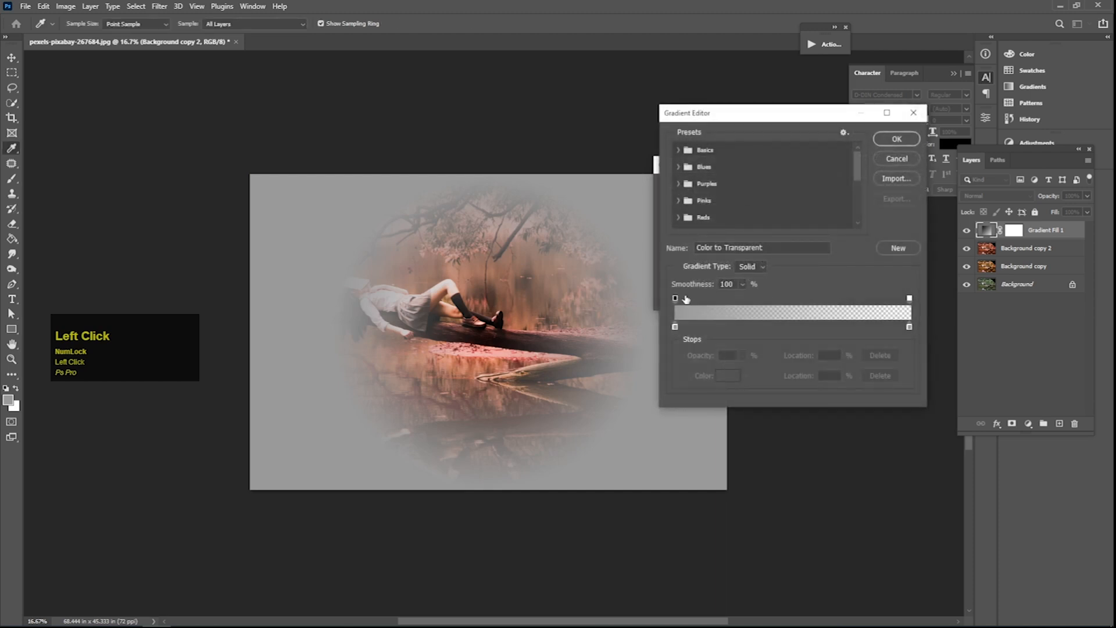
pyautogui.click(674, 327)
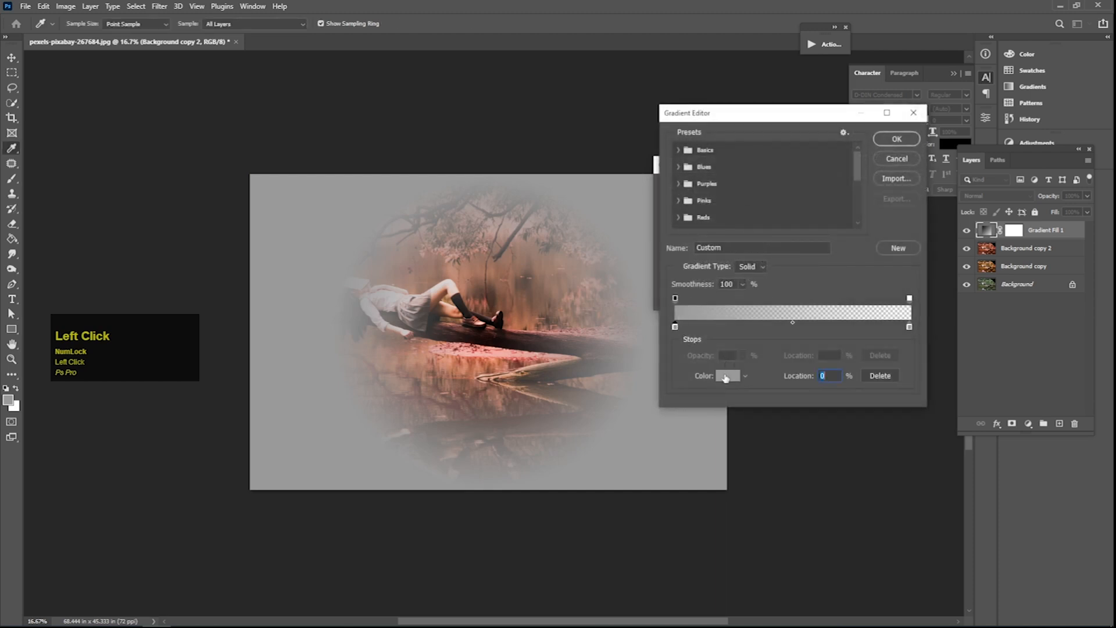
pyautogui.click(725, 377)
pyautogui.moveTo(690, 291); pyautogui.dragTo(623, 336)
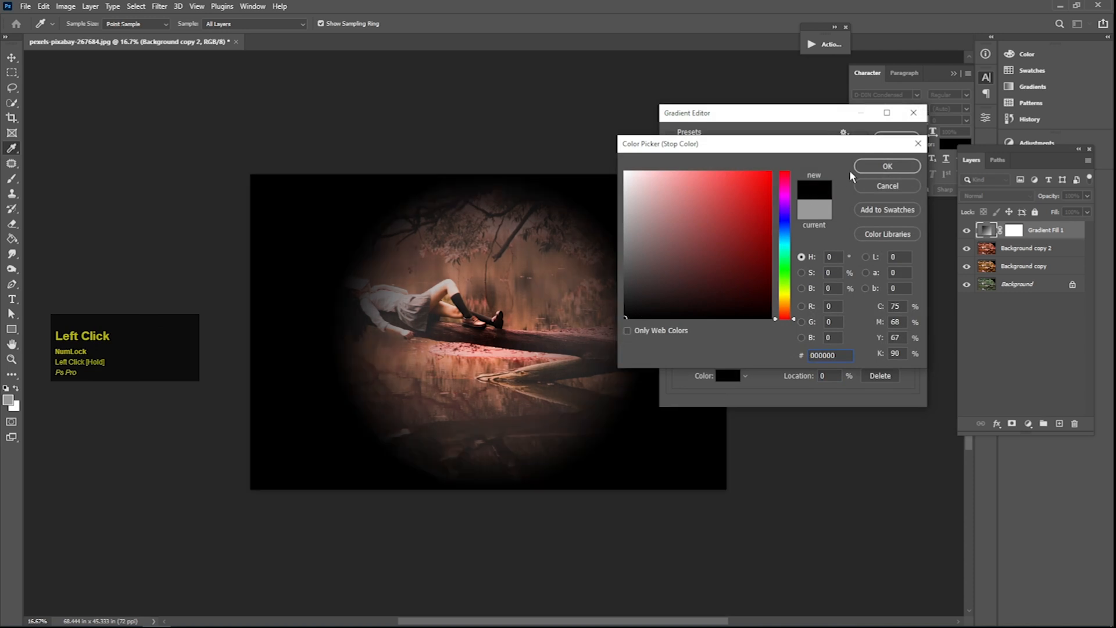
pyautogui.click(873, 168)
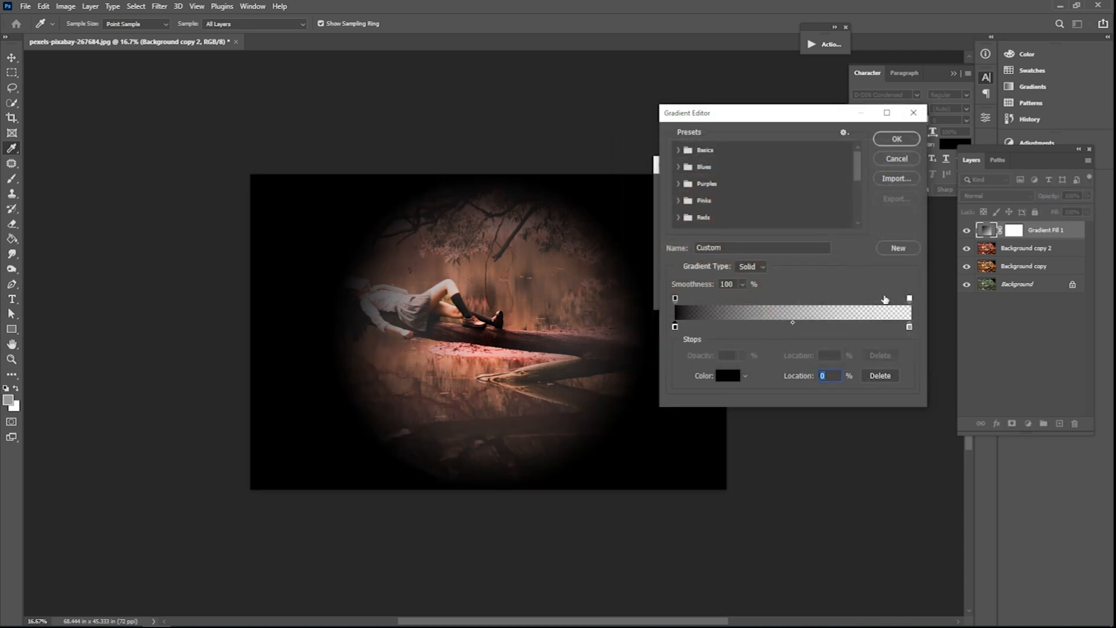
pyautogui.click(896, 138)
pyautogui.moveTo(456, 312); pyautogui.dragTo(388, 291)
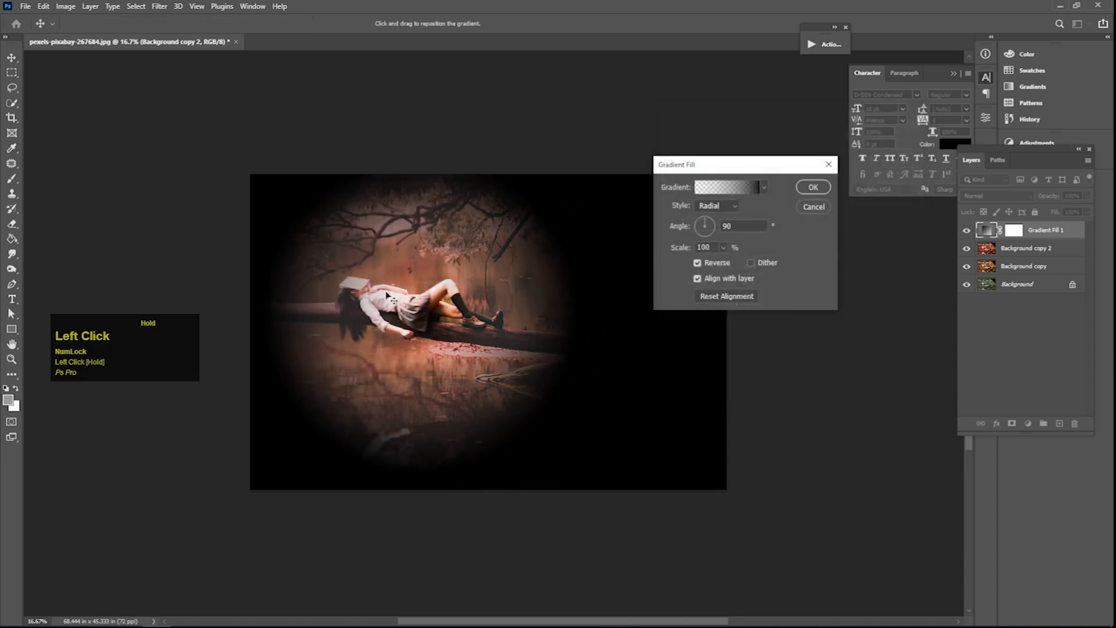
pyautogui.click(812, 187)
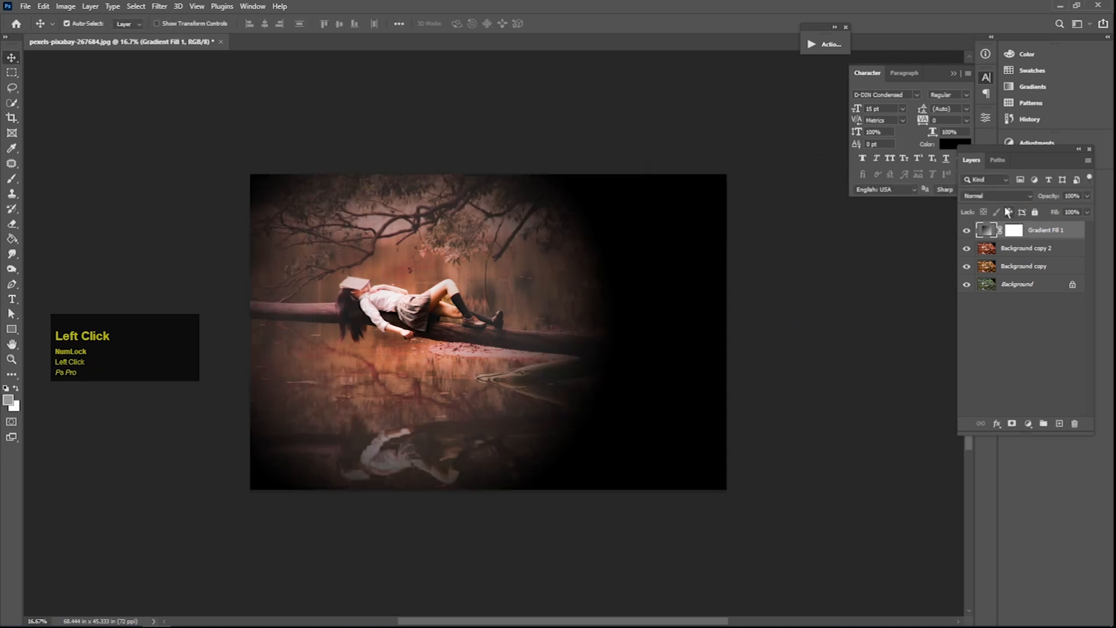
# - Set the Gradient Fill layer's opacity to 64% and its blend mode to Lighten
pyautogui.click(1086, 196)
pyautogui.click(1063, 209)
pyautogui.click(980, 196)
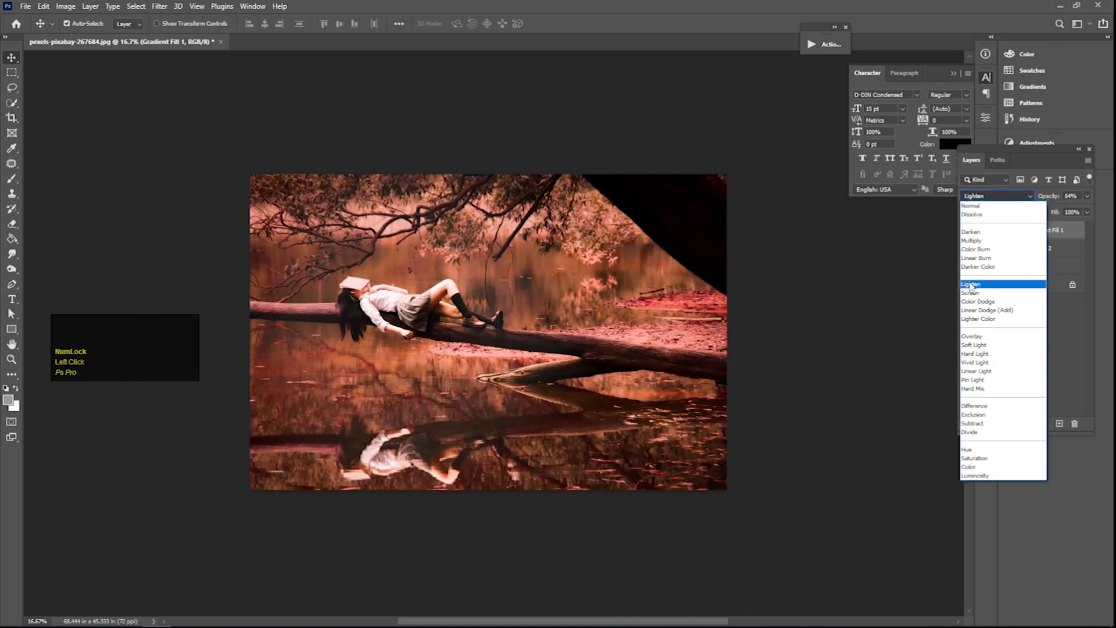
pyautogui.click(970, 285)
# - Compare the image with and without the Gradient Fill layer by toggling its visibility
pyautogui.click(968, 231)
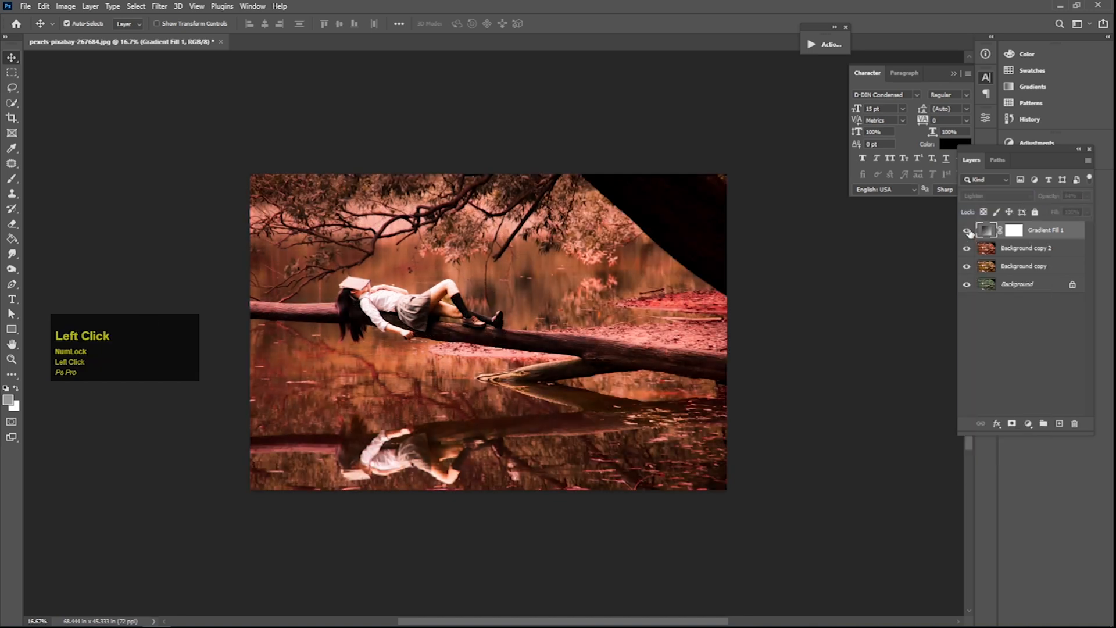
pyautogui.click(967, 230)
pyautogui.click(967, 230)
pyautogui.click(967, 231)
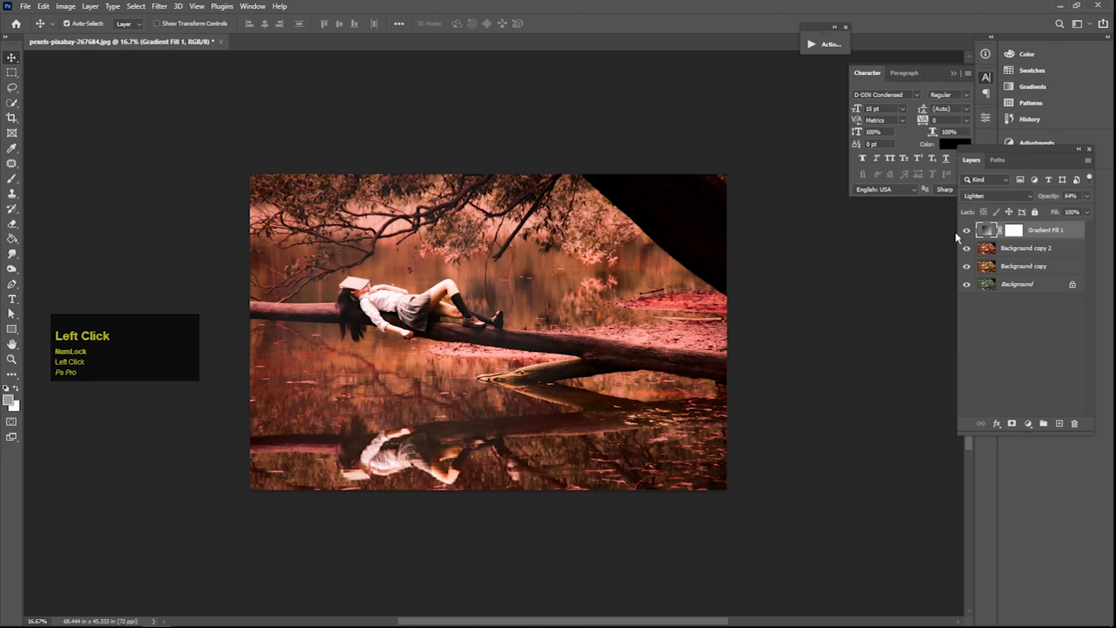
# - Group the Gradient Fill, Background copy 2 and Background copy layers together as Group 1
pyautogui.keyDown('alt'); pyautogui.click(498, 275); pyautogui.keyUp('alt')
pyautogui.moveTo(505, 273); pyautogui.dragTo(533, 272)
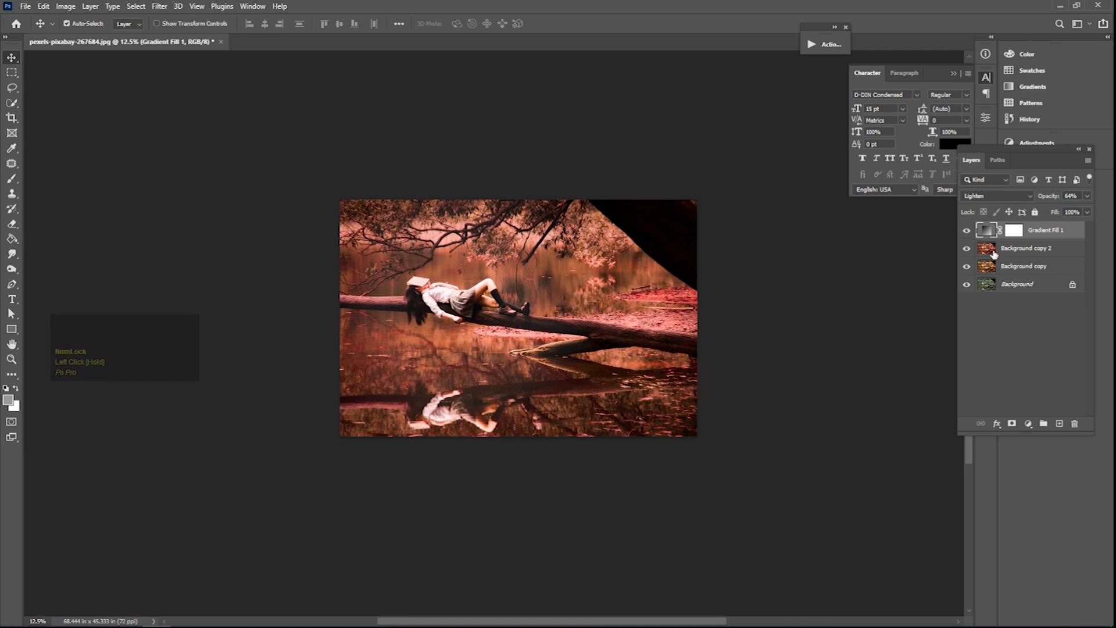
pyautogui.keyDown('shift'); pyautogui.click(1024, 269); pyautogui.keyUp('shift')
pyautogui.rightClick(1025, 270)
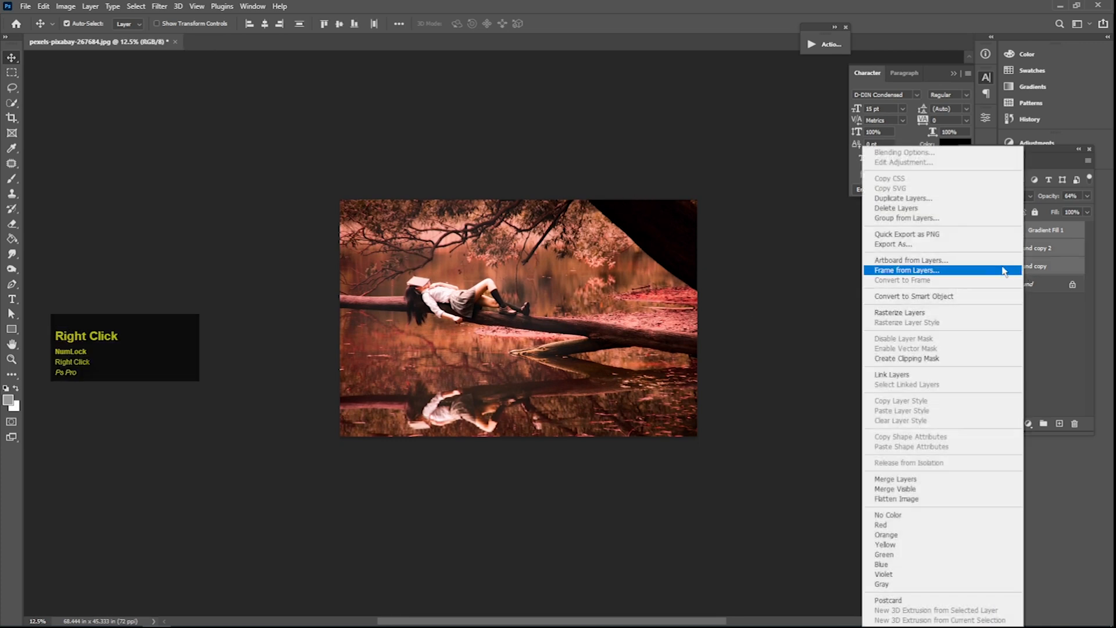
pyautogui.click(875, 218)
pyautogui.press('Return')
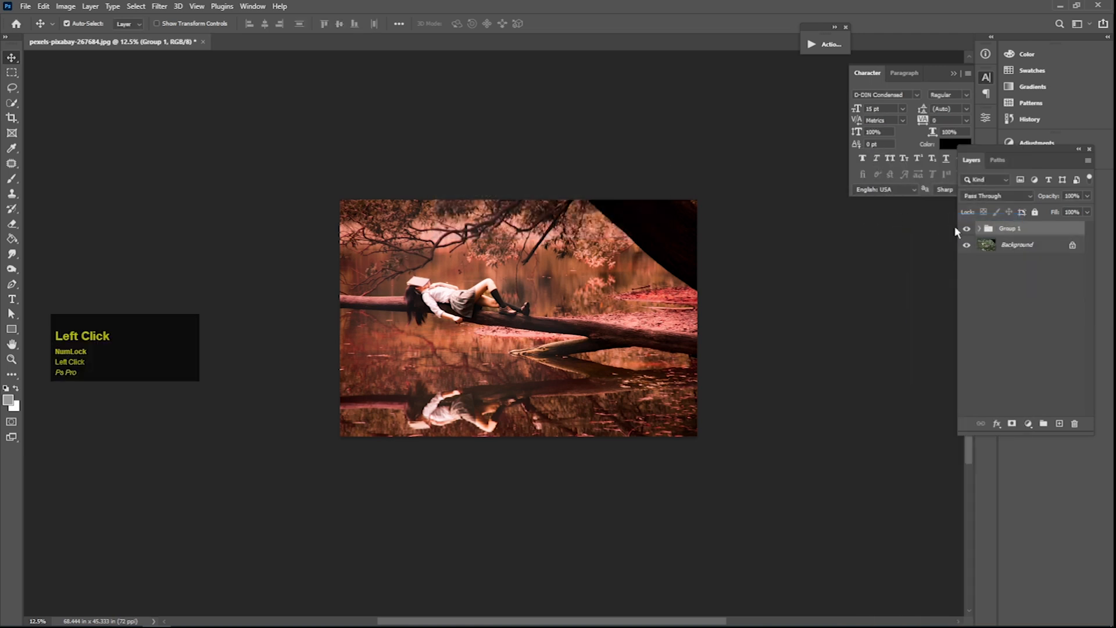
# - Compare the graded image with the original by toggling the visibility of Group 1
pyautogui.click(967, 230)
pyautogui.click(967, 230)
pyautogui.click(966, 231)
pyautogui.click(967, 231)
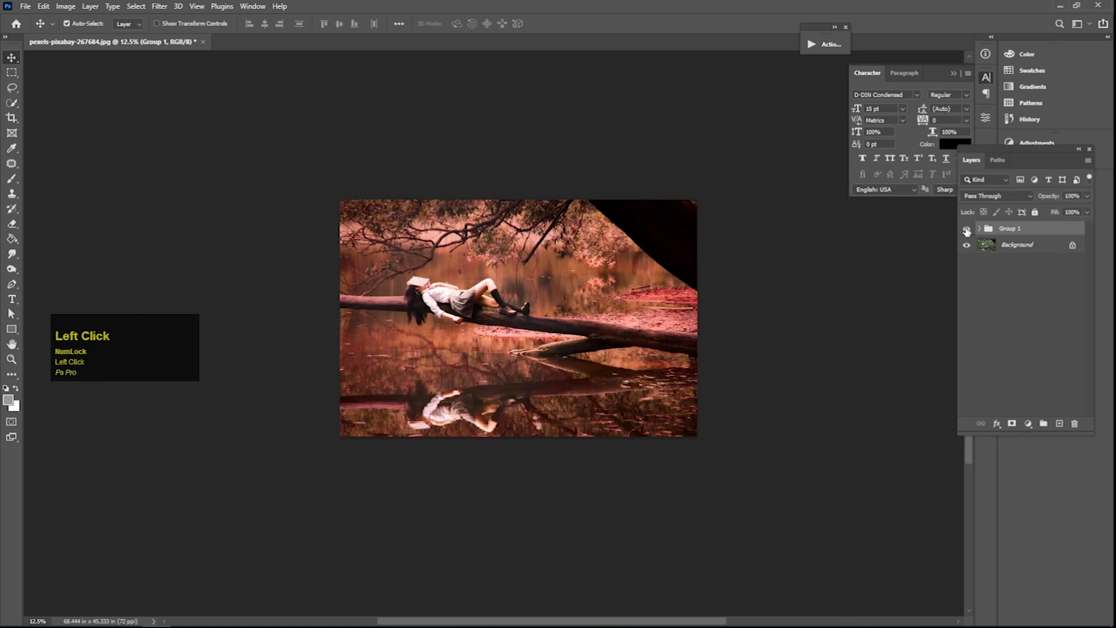